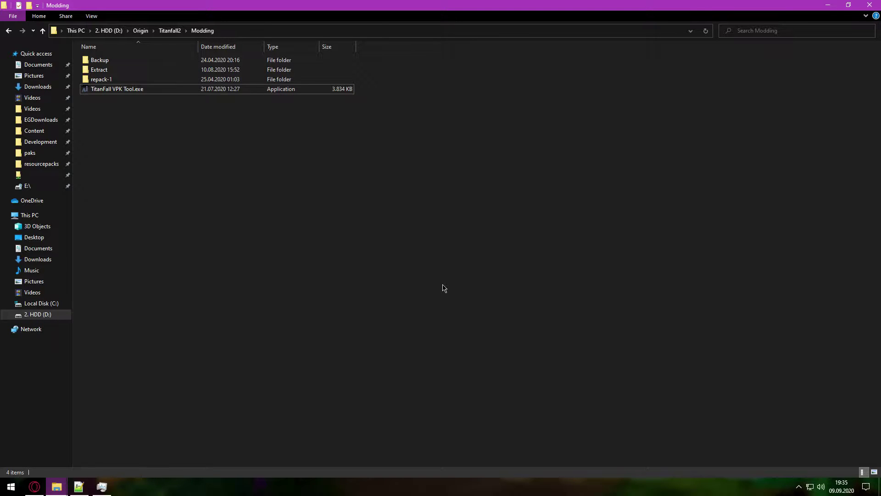
Launch Titanfall VPK Tool and browse to the Titanfall2 vpk folder
double_click(146, 92)
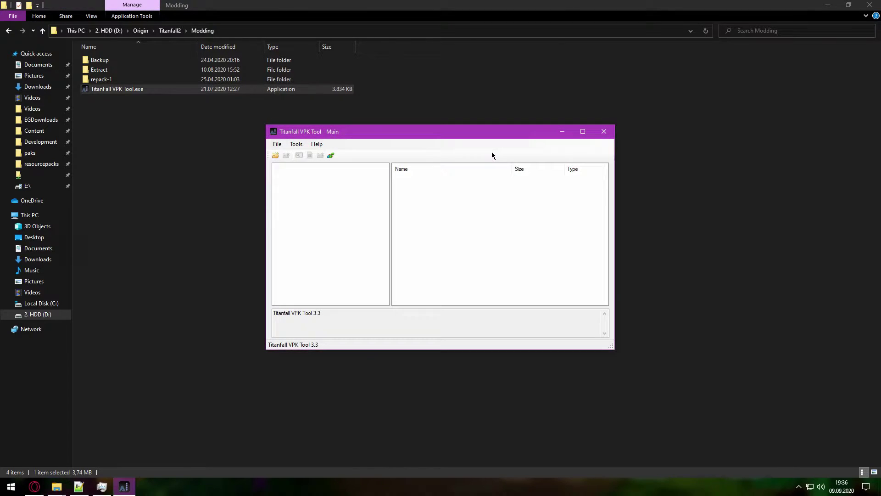
left_click(275, 155)
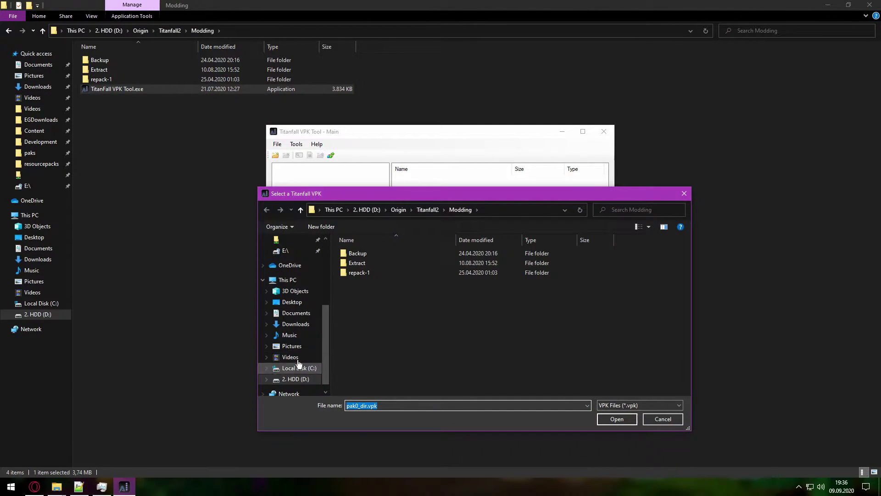
left_click(428, 210)
double_click(377, 361)
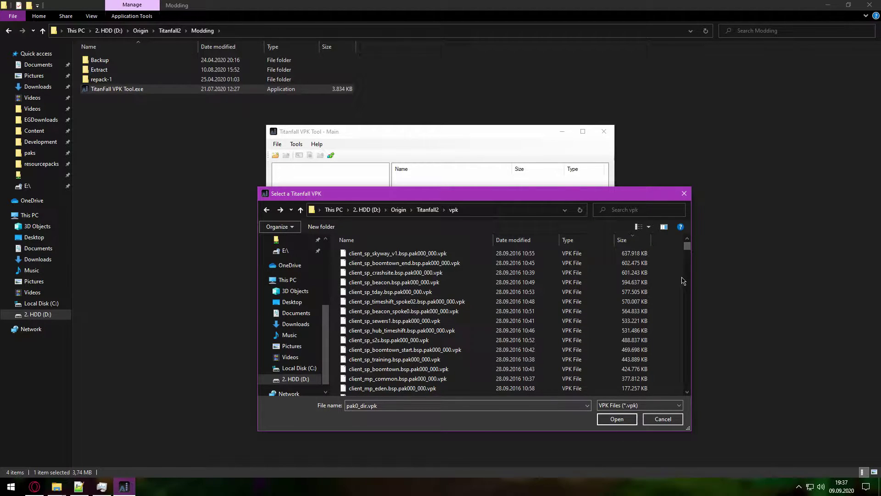
Pick englishclient_sp_crashsite.bsp.pak000_dir.vpk from the list of archives
left_click_drag(687, 246, 691, 343)
left_click(465, 318)
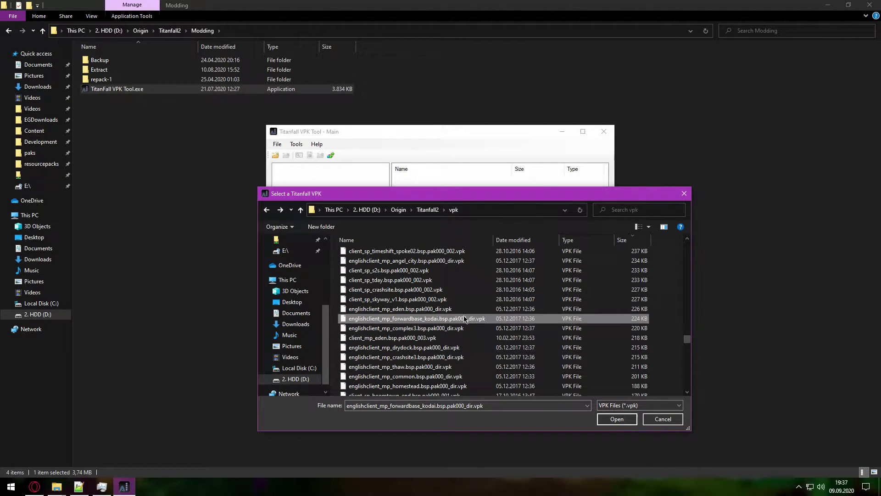
scroll(486, 322, "up", 10)
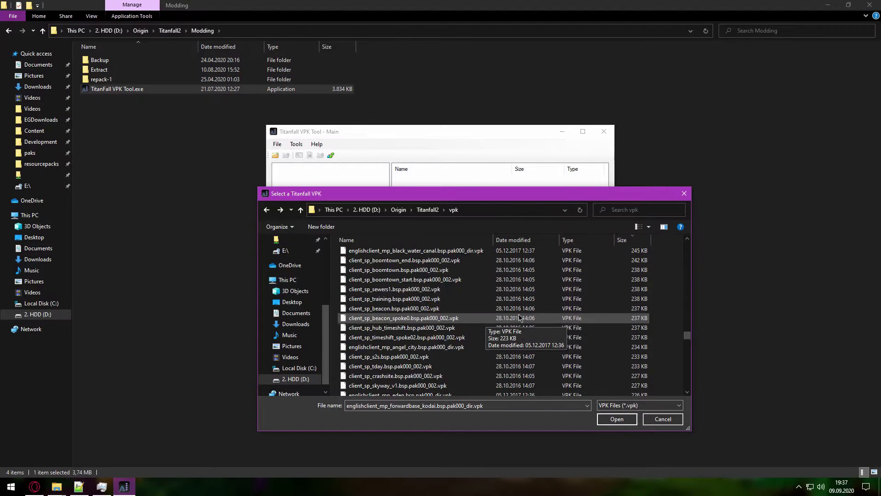
left_click(469, 305)
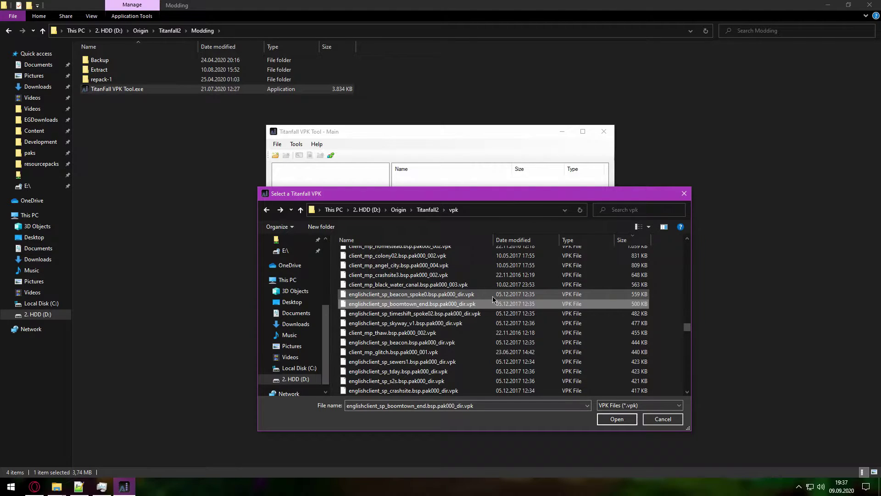
left_click(475, 294)
scroll(479, 303, "down", 2)
left_click(430, 333)
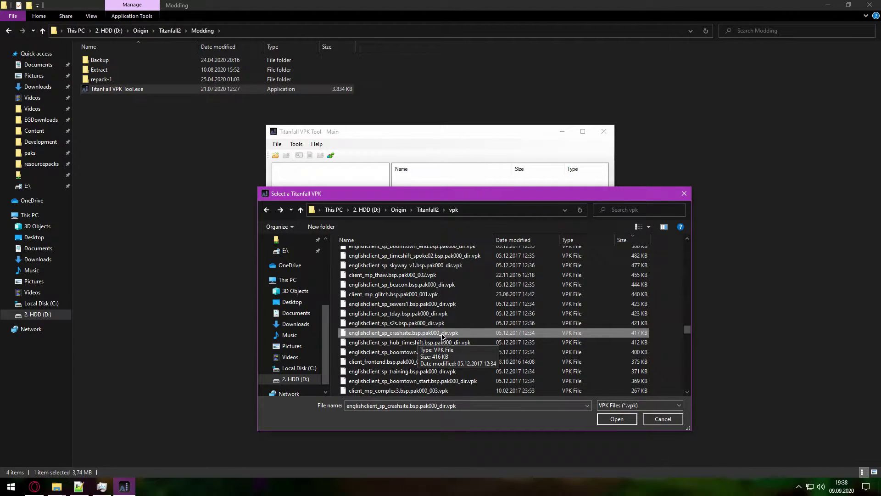
Load the crashsite archive and search models for 'bl', selecting the imc_hero_blisk result
left_click(618, 419)
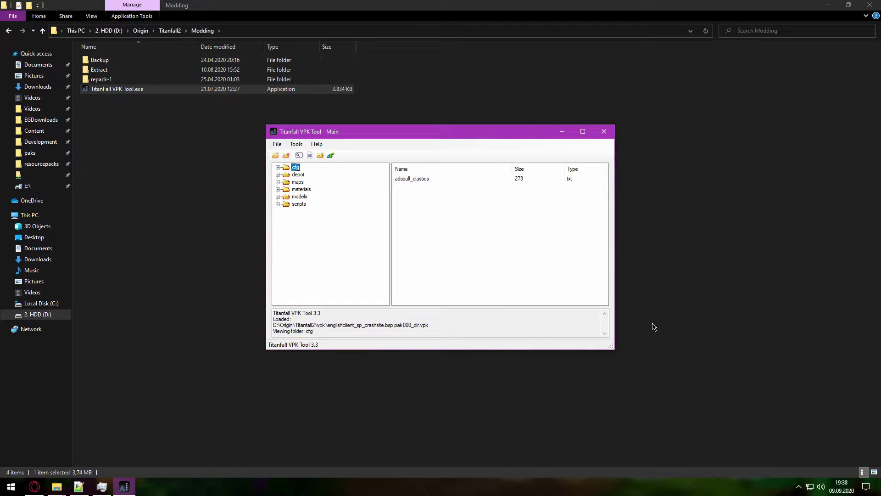
left_click(299, 196)
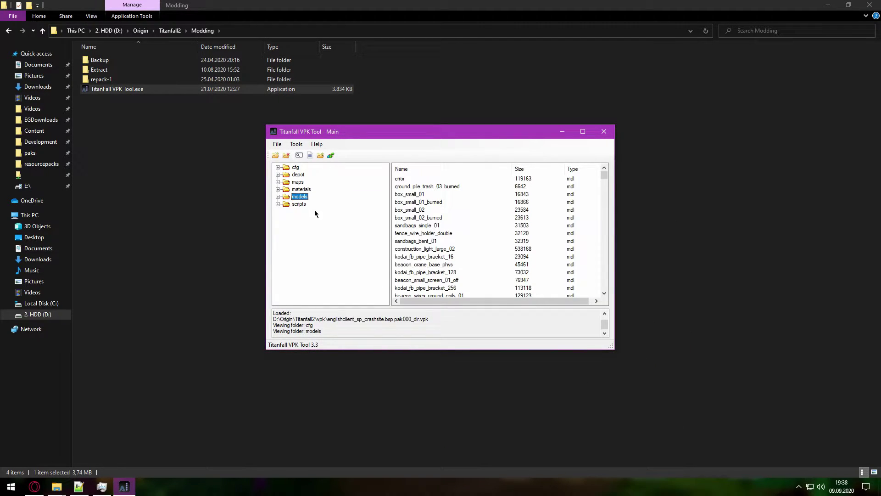
left_click(298, 156)
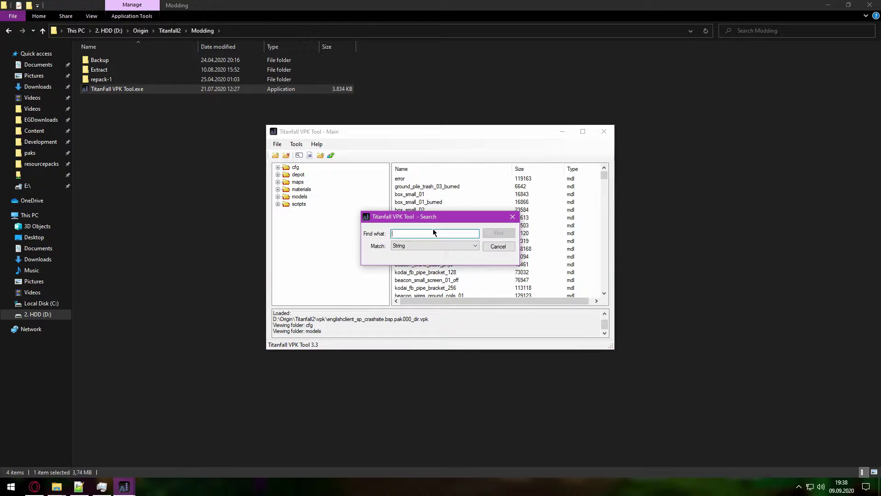
type("blisk")
key("Return")
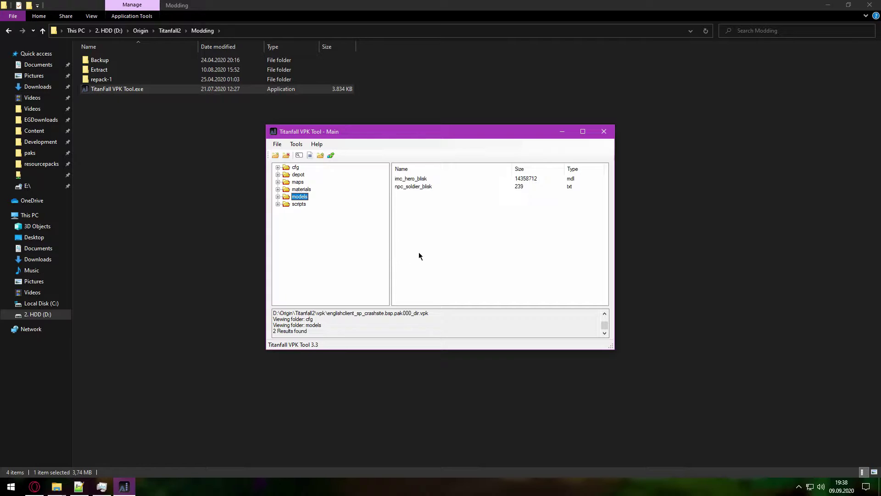
left_click(421, 194)
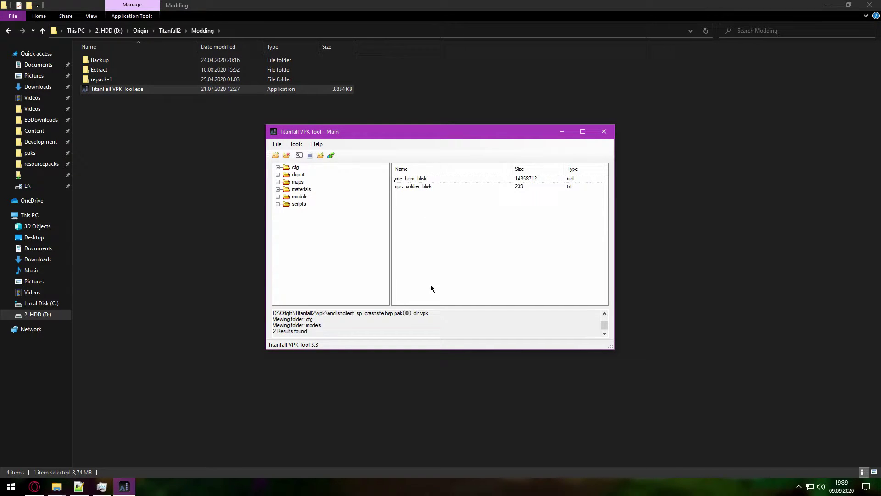
Extract imc_hero_blisk.mdl into Modding\Extract and open that export folder
double_click(580, 178)
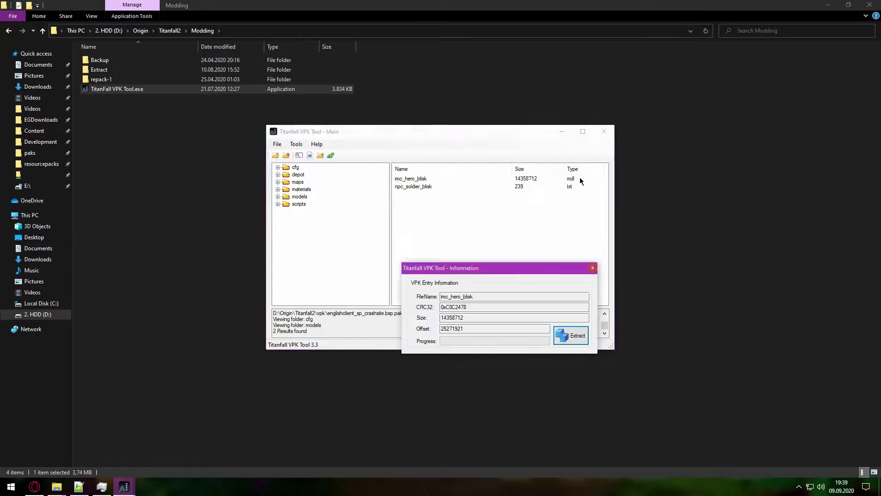
left_click(575, 336)
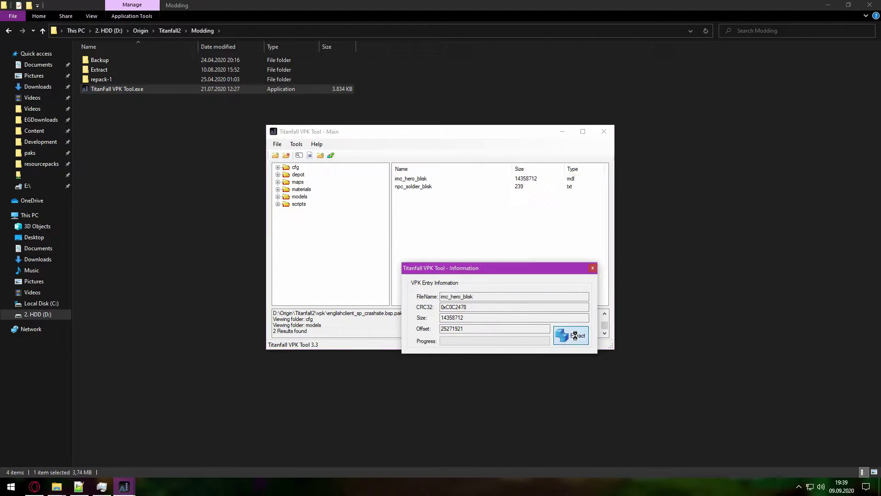
scroll(444, 249, "down", 4)
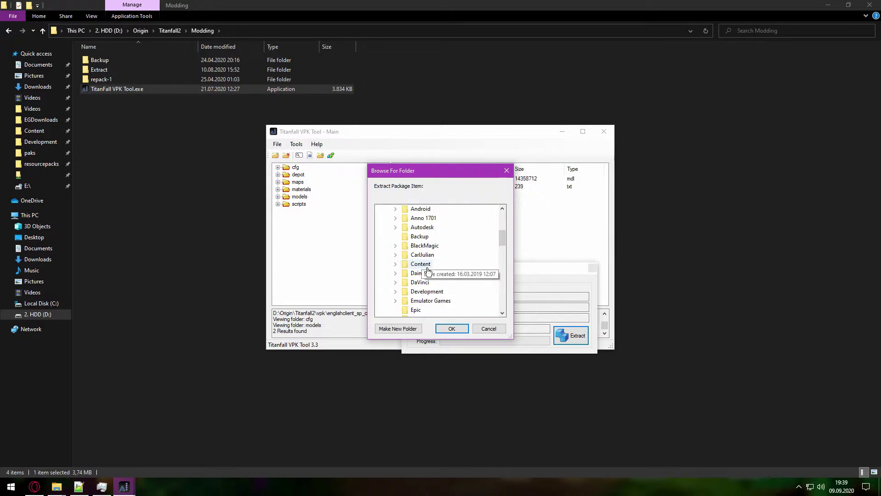
scroll(438, 292, "down", 5)
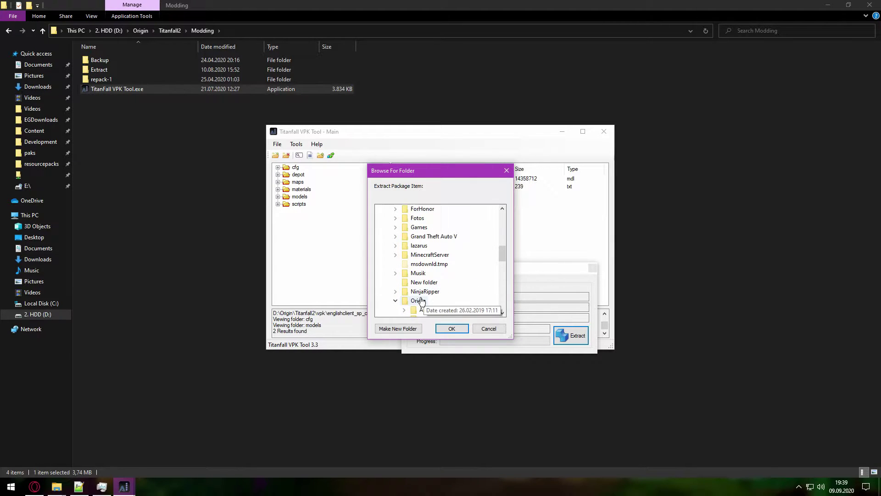
left_click(396, 301)
scroll(448, 285, "down", 5)
left_click(433, 273)
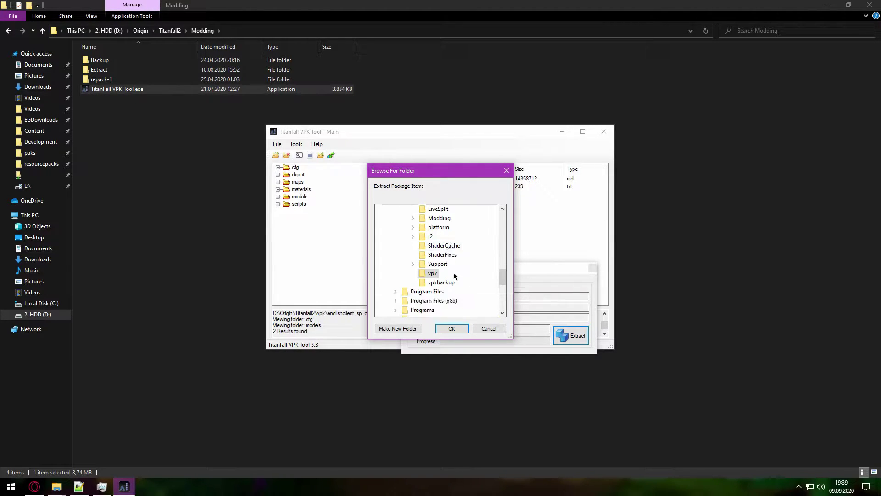
left_click(413, 219)
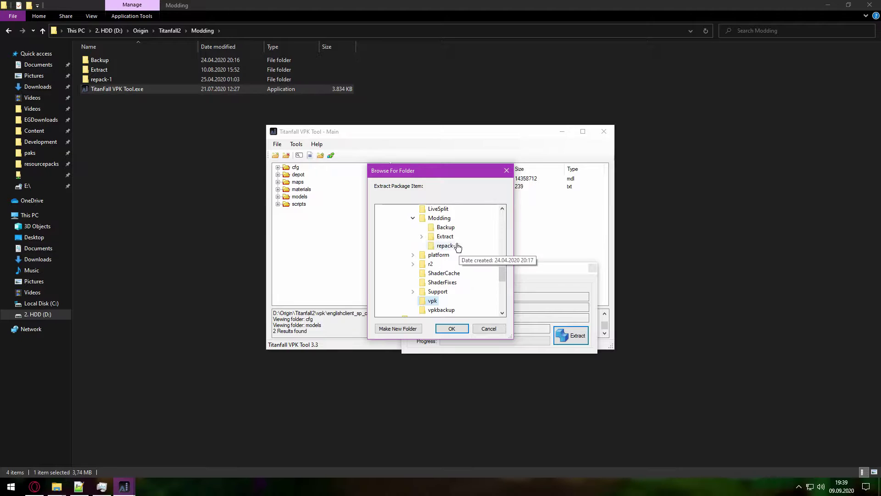
left_click(421, 237)
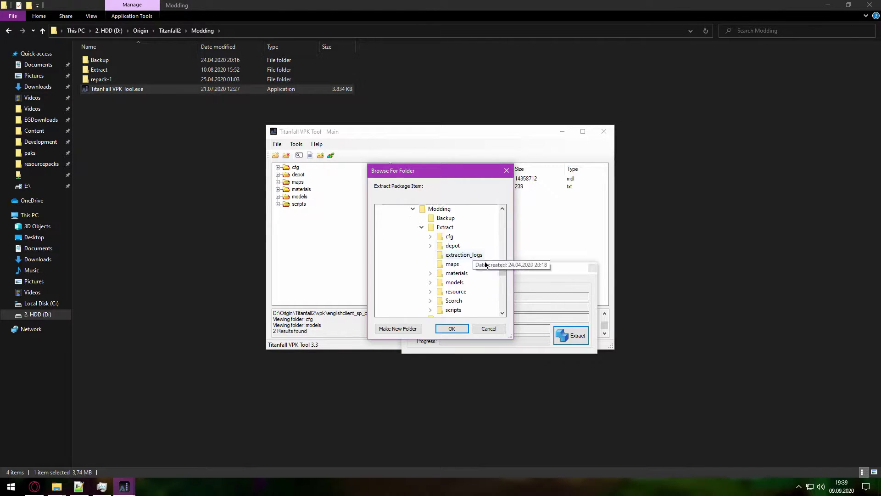
left_click(445, 228)
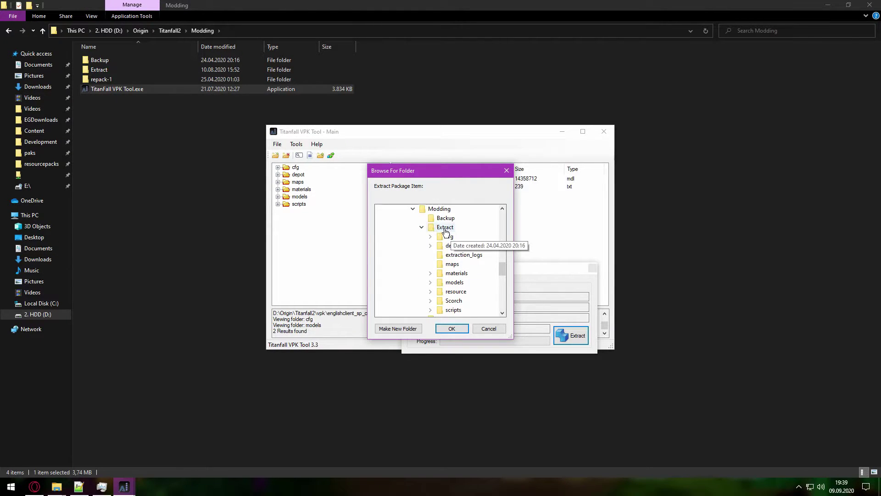
left_click(464, 328)
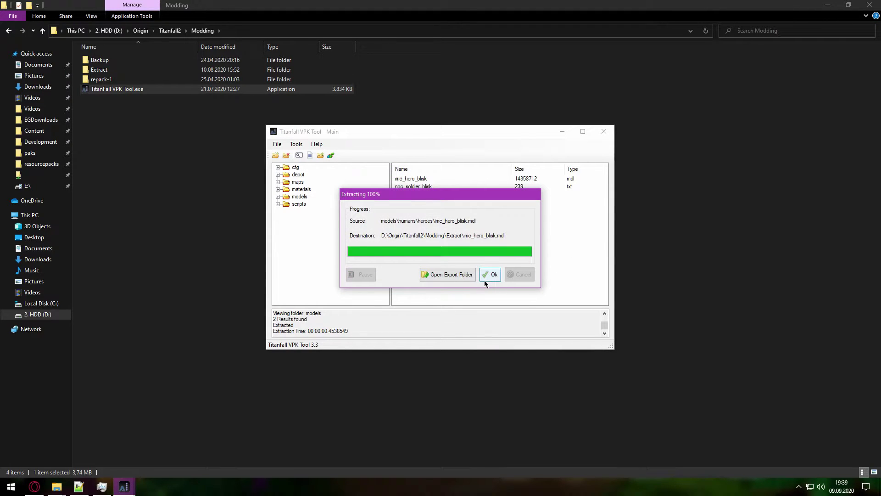
left_click(461, 277)
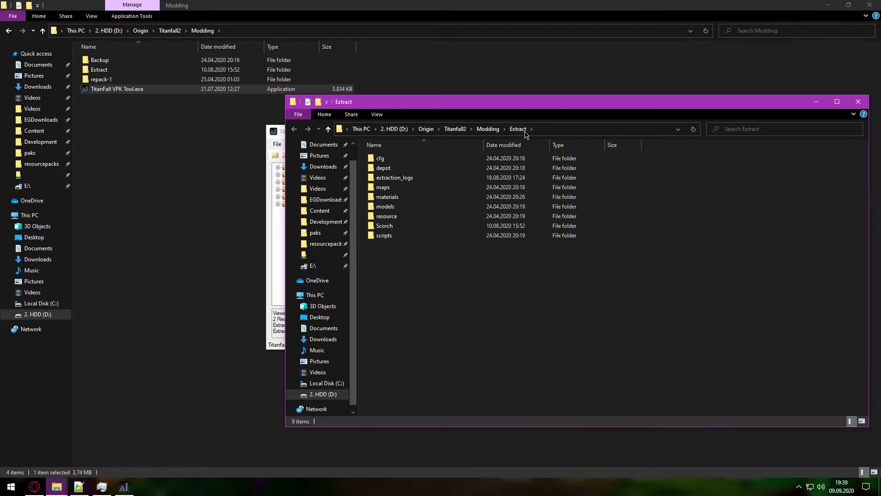
Find imc_hero_blisk.mdl under Extract\models\humans\heroes, then close that Explorer window
double_click(430, 207)
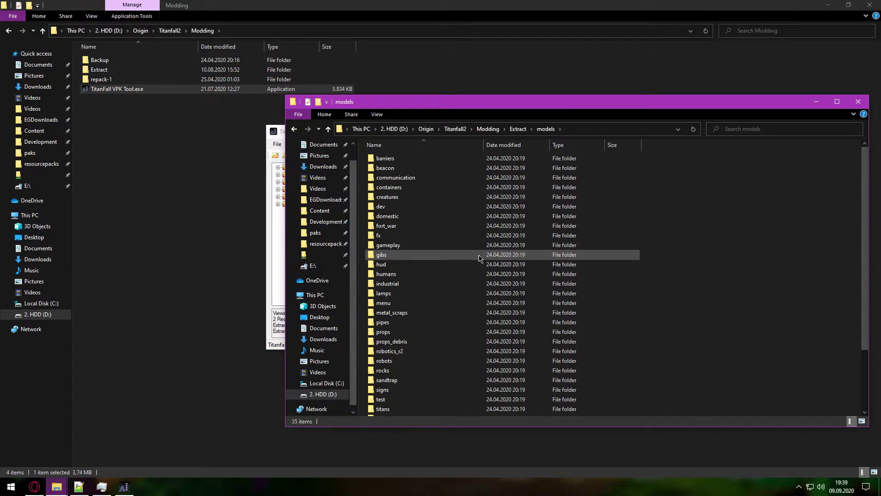
scroll(616, 276, "down", 3)
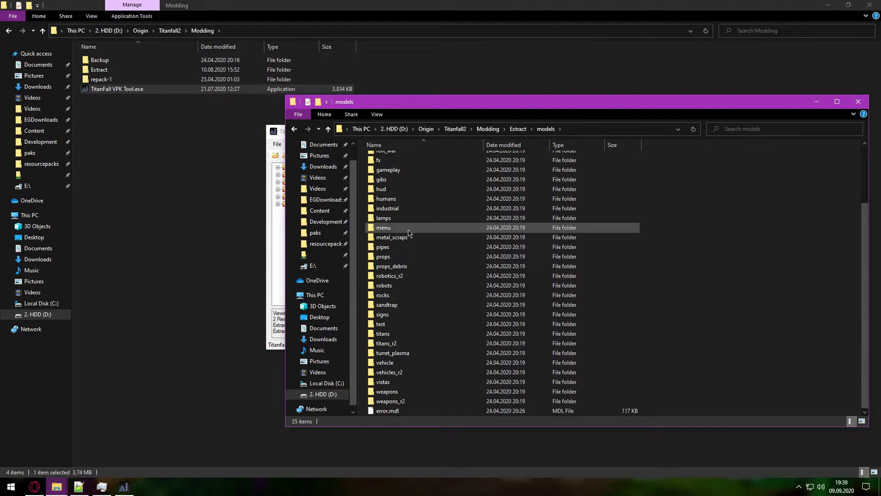
double_click(408, 200)
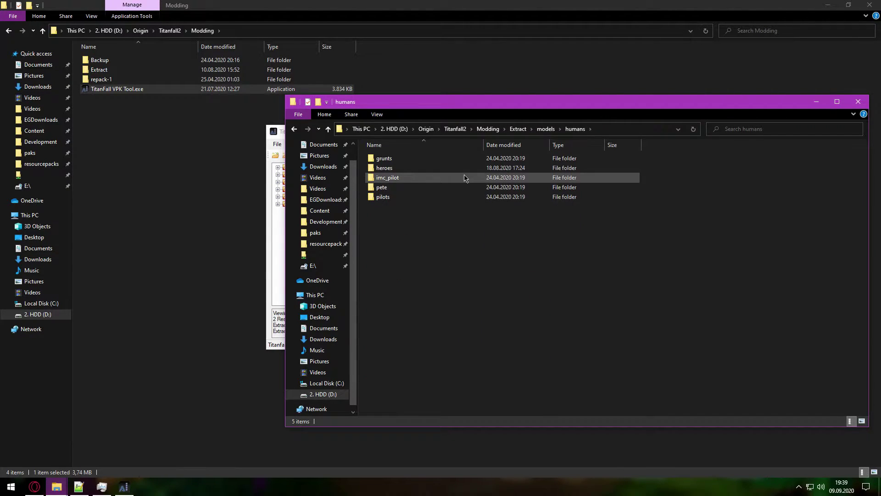
double_click(424, 168)
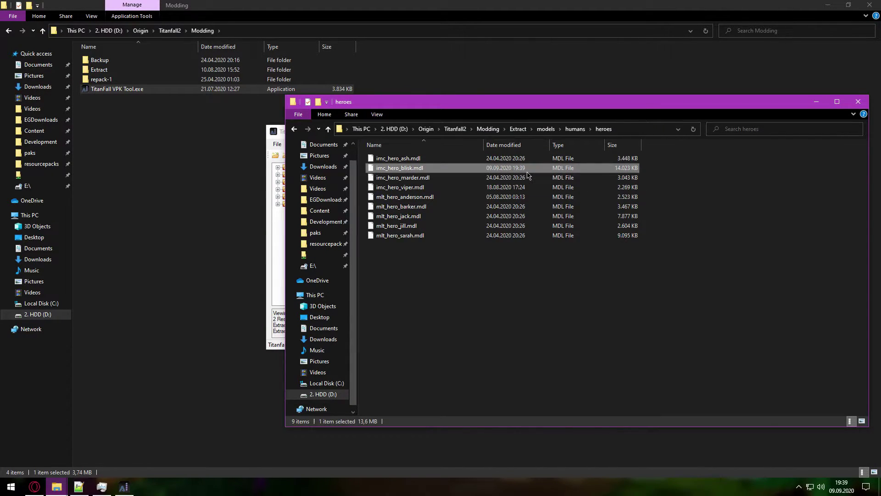
key("alt+F4")
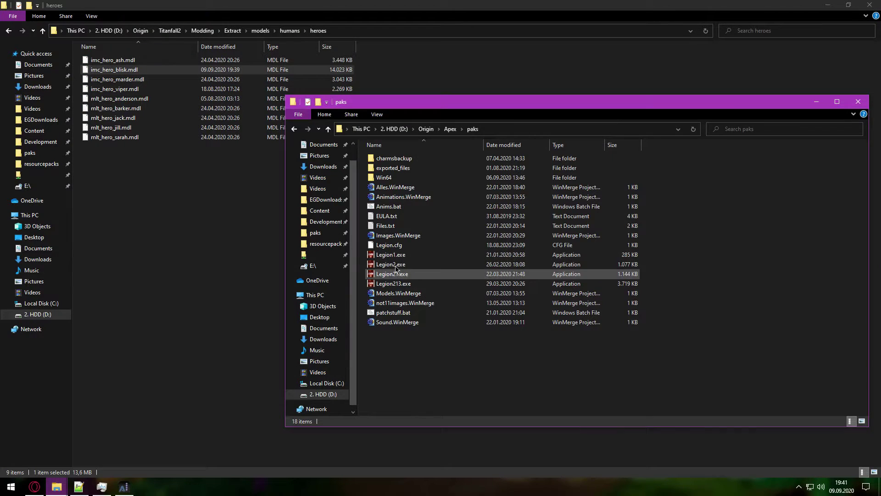
Launch Legion213, feed imc_hero_blisk.mdl to its Titanfall 2 converter, then close the converter
double_click(425, 284)
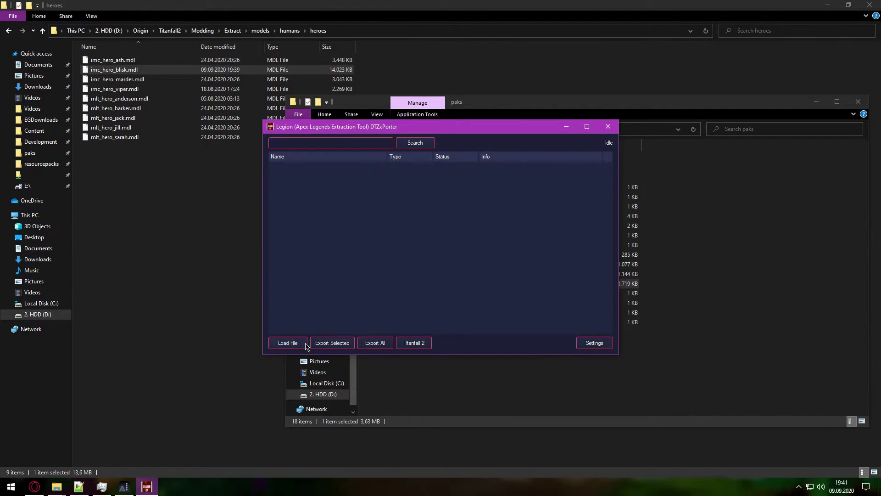
left_click(424, 344)
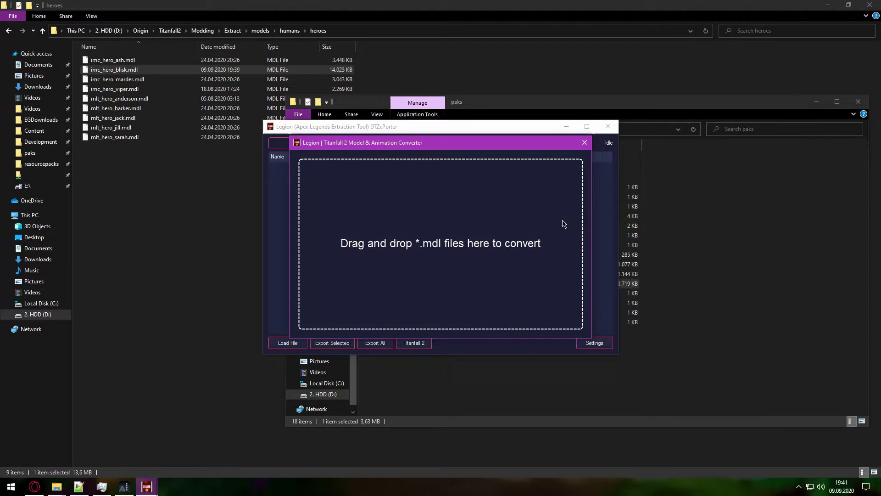
left_click_drag(114, 72, 374, 215)
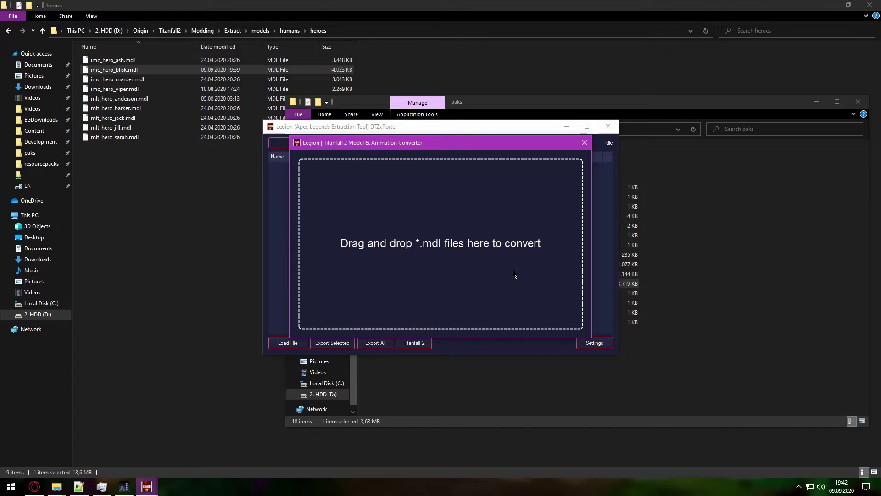
left_click(585, 143)
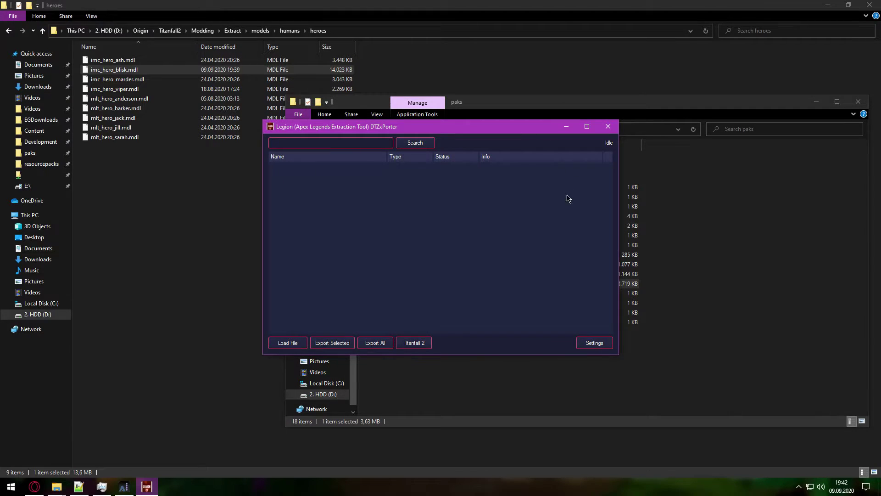
Minimize Legion and find imc_hero_blisk_LOD0.semodel in exported_files\models via a 'blisk' search
left_click(568, 129)
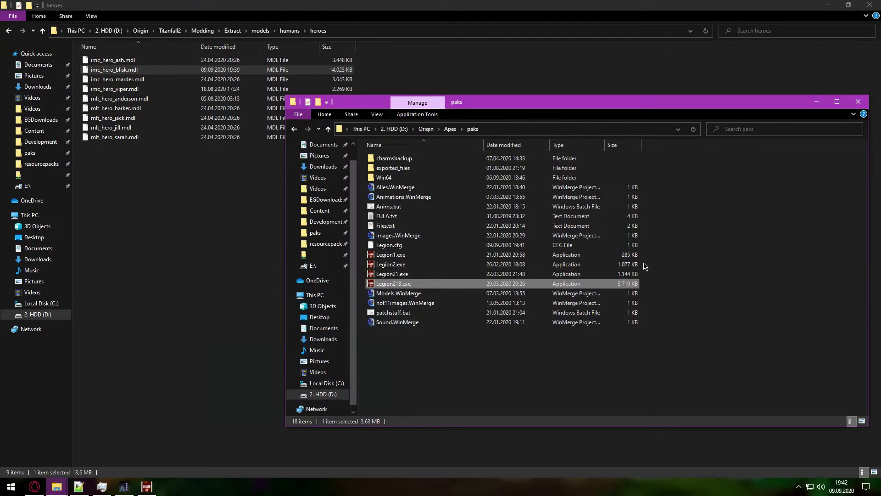
double_click(424, 169)
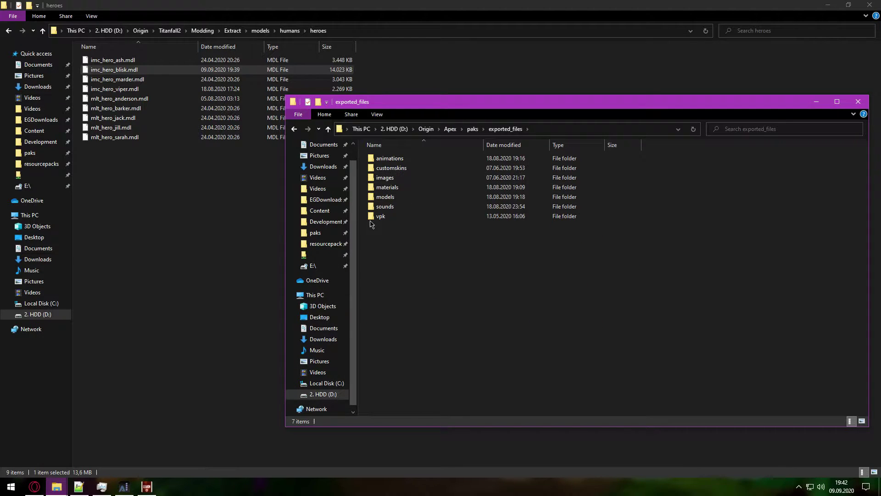
double_click(433, 197)
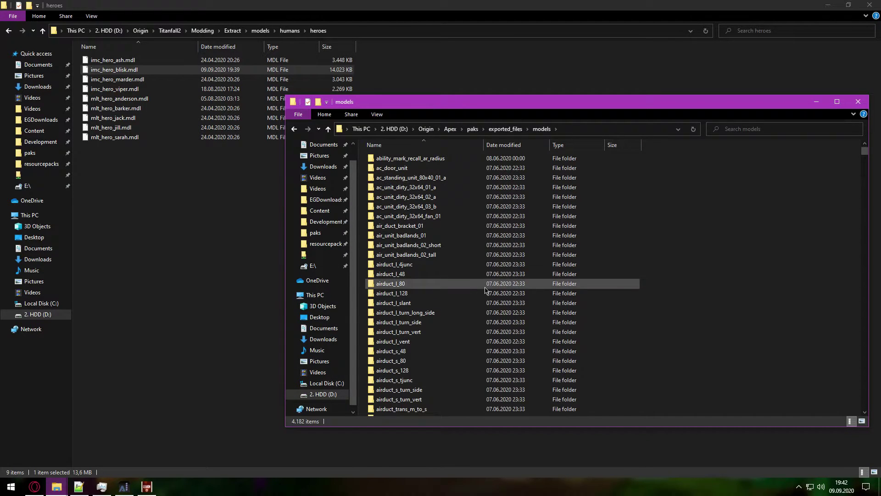
left_click(757, 130)
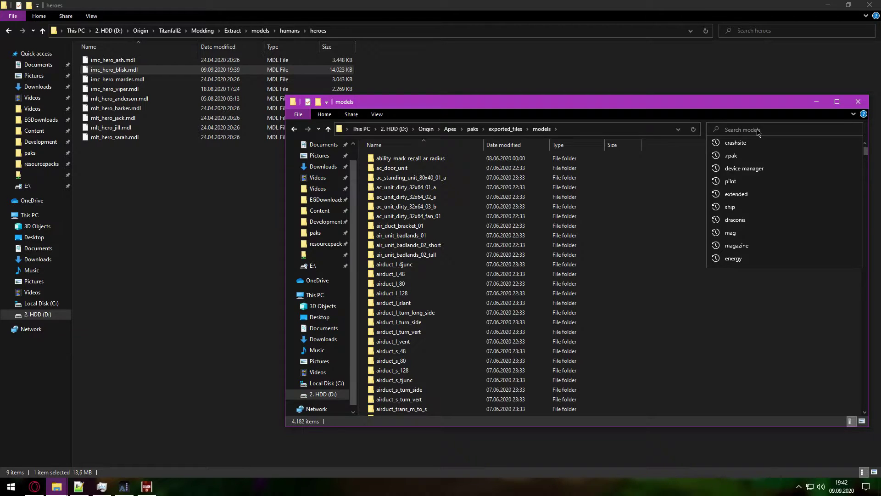
type("blisk")
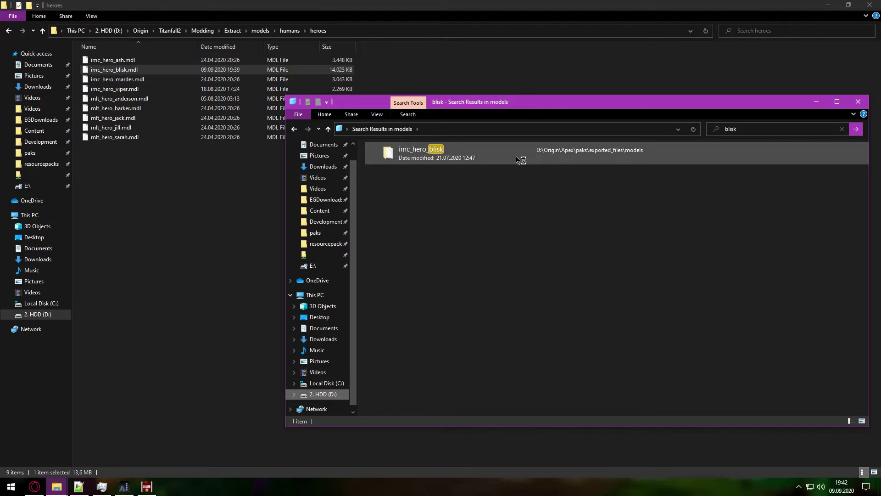
double_click(499, 165)
left_click(415, 159)
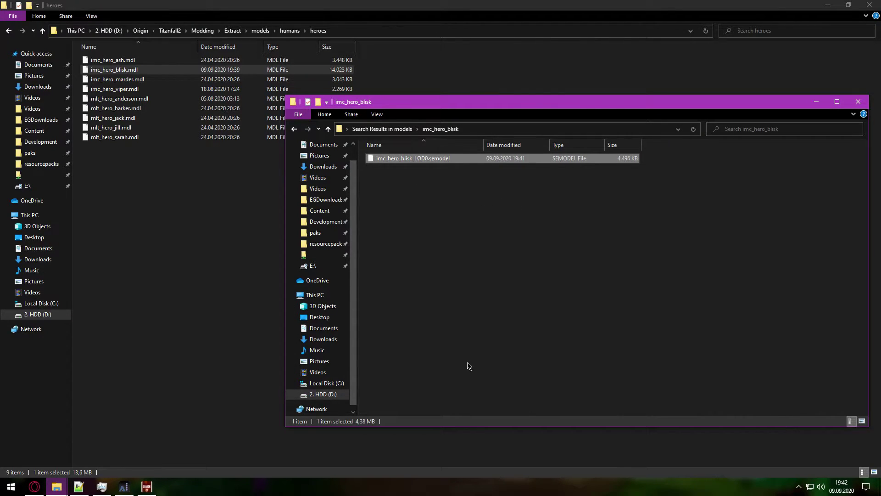
key("super")
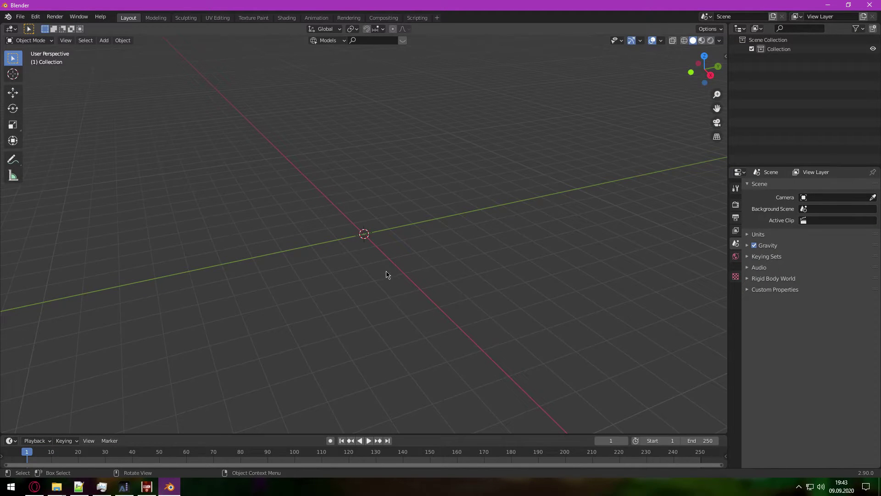
Start a File > Import > SEModel and filter the 'models' favorite folder by 'blisk'
right_click(375, 238)
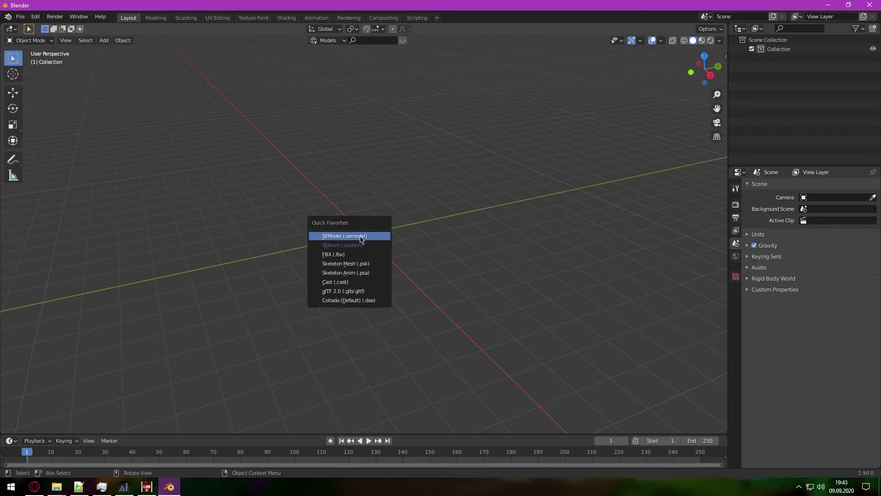
left_click(20, 16)
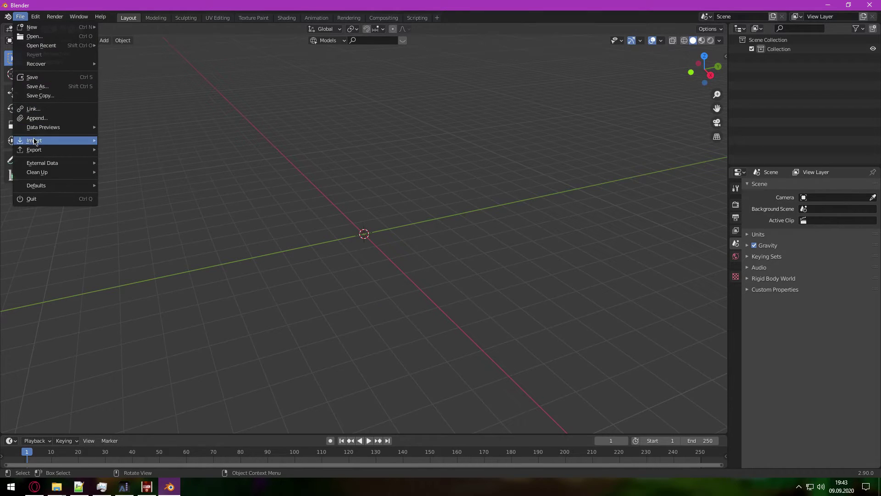
mouse_move(36, 143)
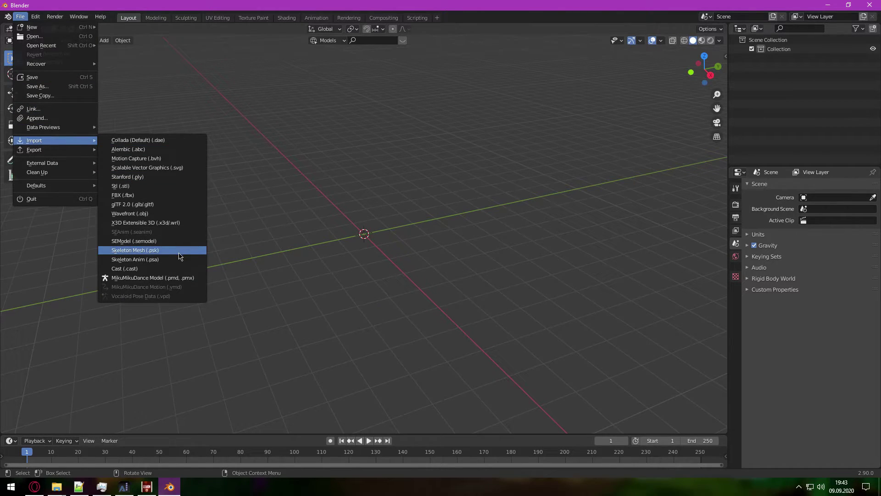
left_click(134, 241)
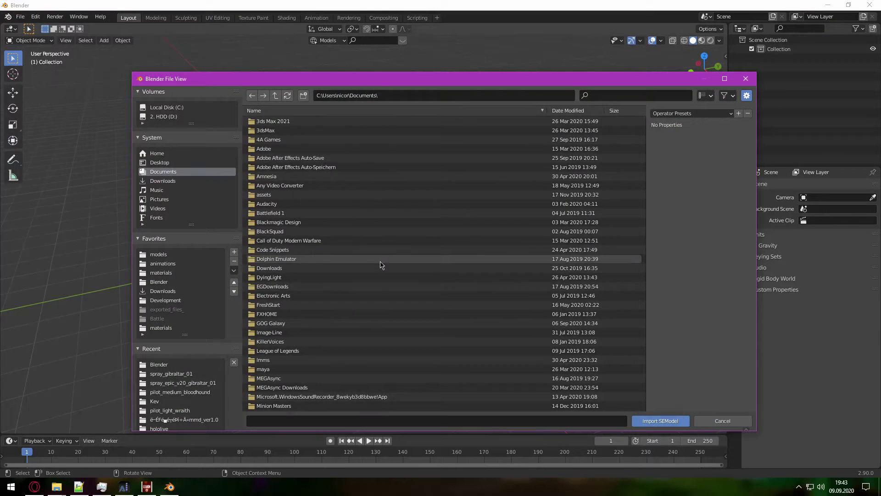
left_click(157, 254)
left_click(630, 98)
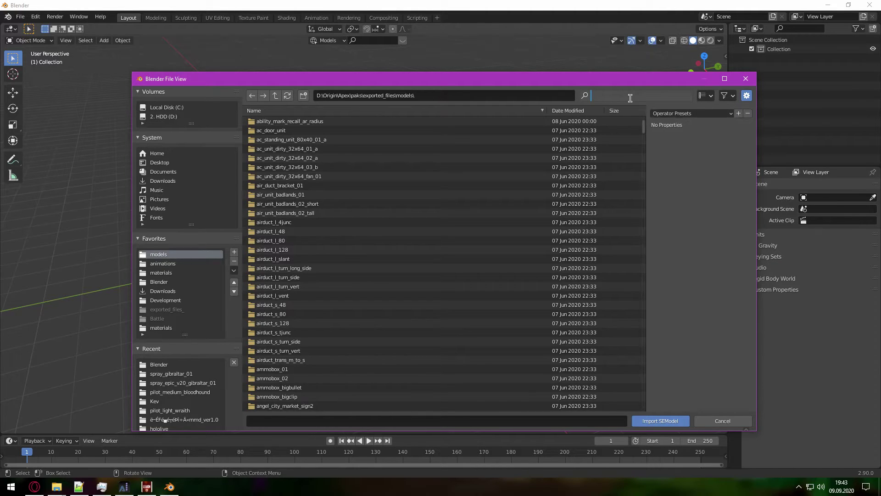
type("blisk")
key("Return")
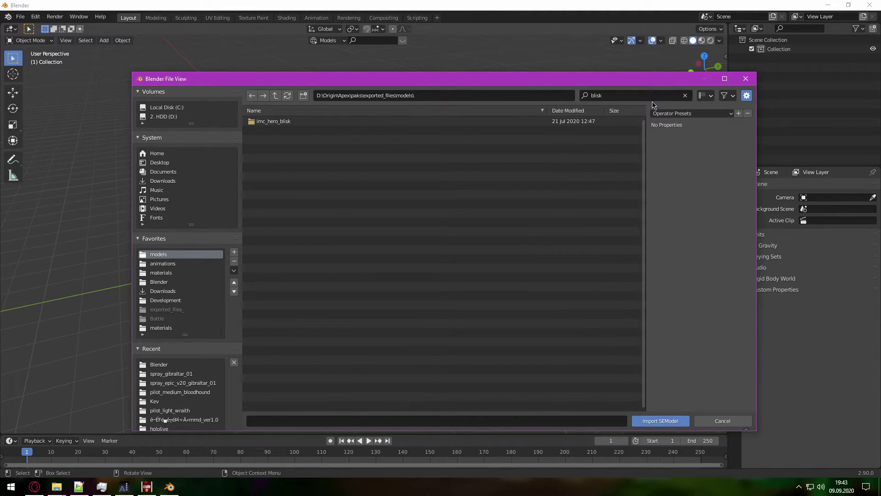
Import imc_hero_blisk, frame it in the viewport, and switch to Material Preview shading
double_click(301, 121)
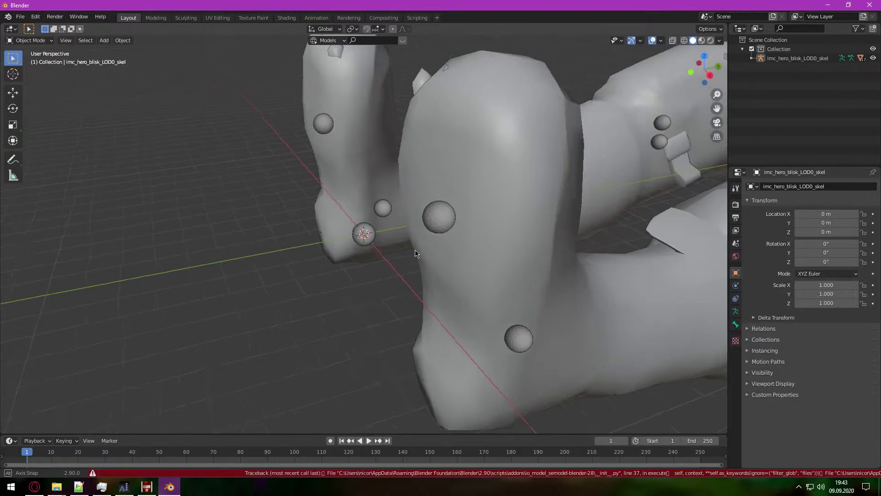
scroll(478, 317, "down", 10)
middle_click_drag(478, 317, 568, 217)
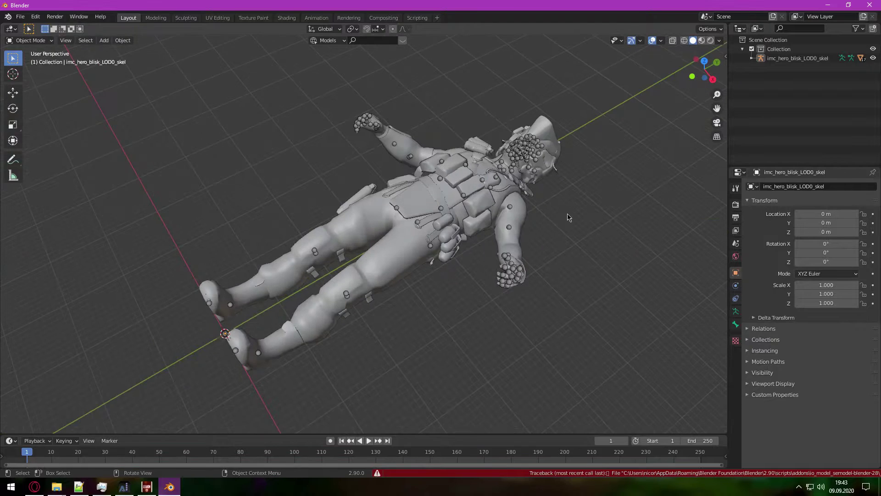
left_click(701, 41)
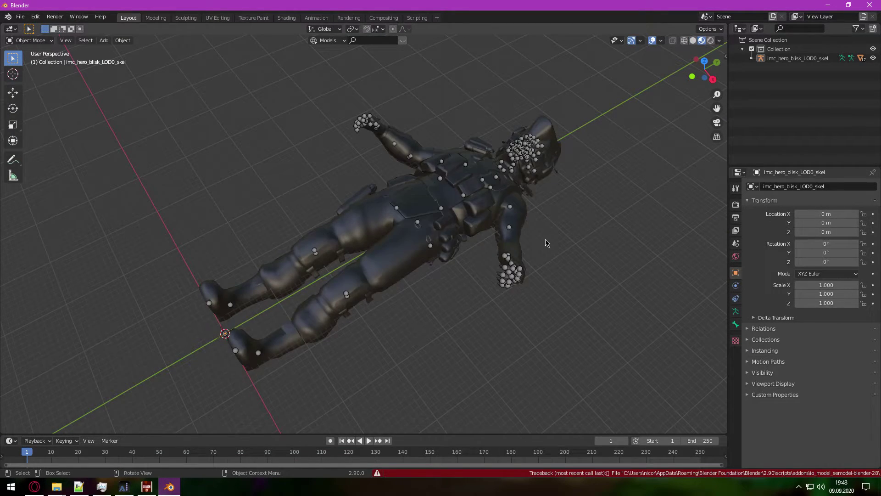
mouse_move(509, 224)
middle_mouse_down()
mouse_move(583, 240)
mouse_move(454, 167)
mouse_move(533, 207)
mouse_move(408, 221)
mouse_move(441, 225)
mouse_move(431, 212)
middle_mouse_up()
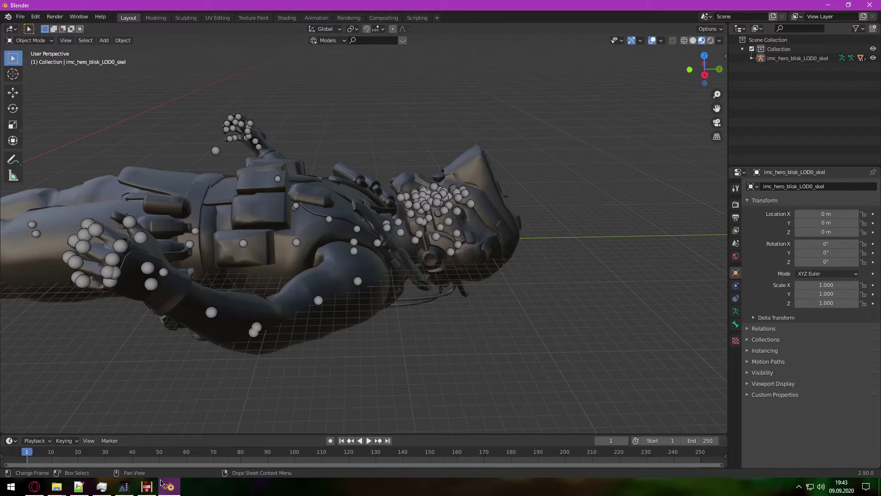
Restore Legion and enable Load Materials in its settings
left_click(148, 487)
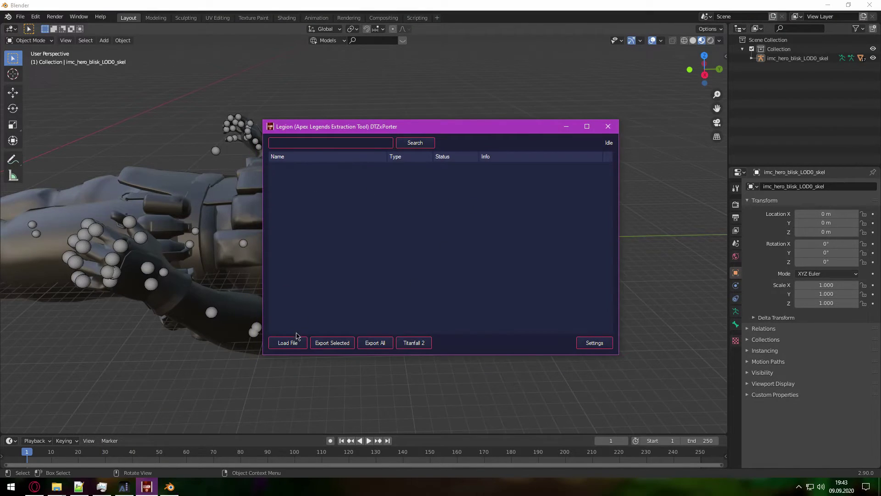
left_click(297, 345)
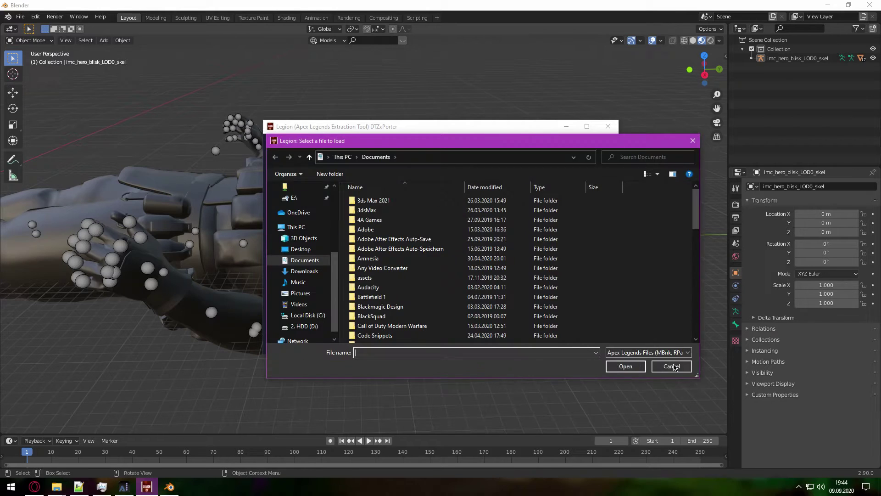
key("Escape")
left_click(594, 343)
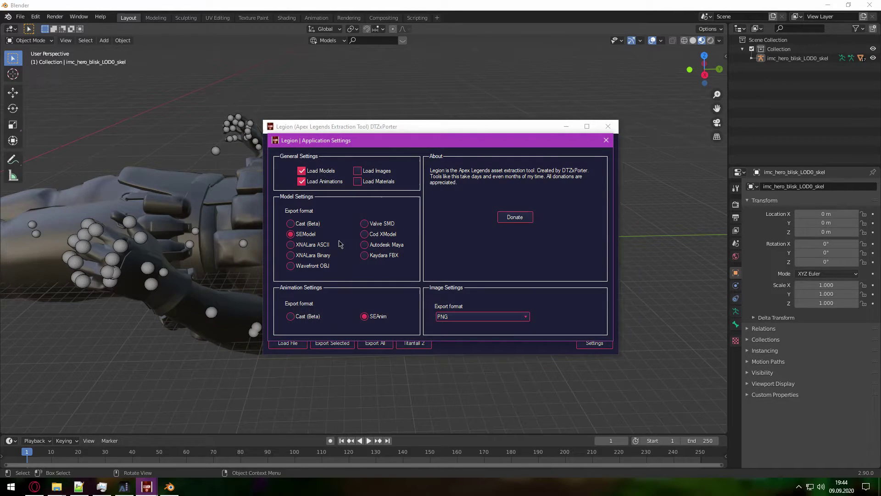
left_click(358, 182)
left_click(606, 140)
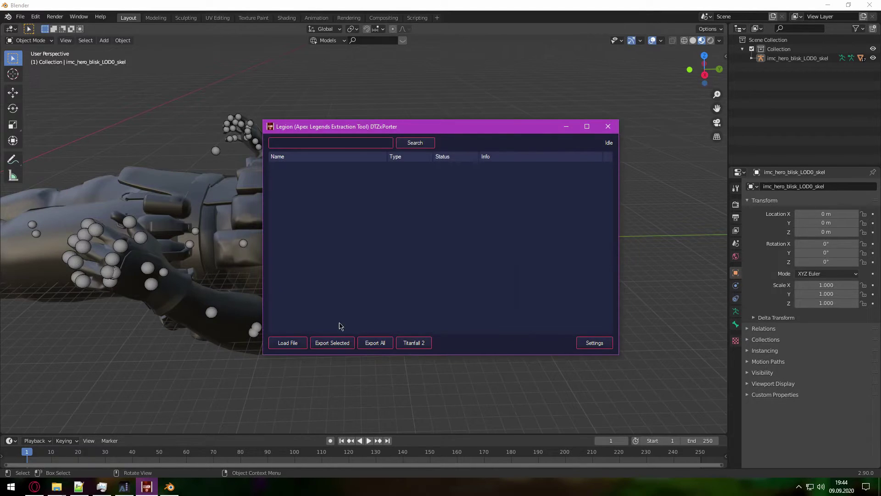
Browse Legion's load-file dialog to D:\Origin\Titanfall2\r2\paks\Win64
left_click(288, 343)
scroll(299, 293, "down", 1)
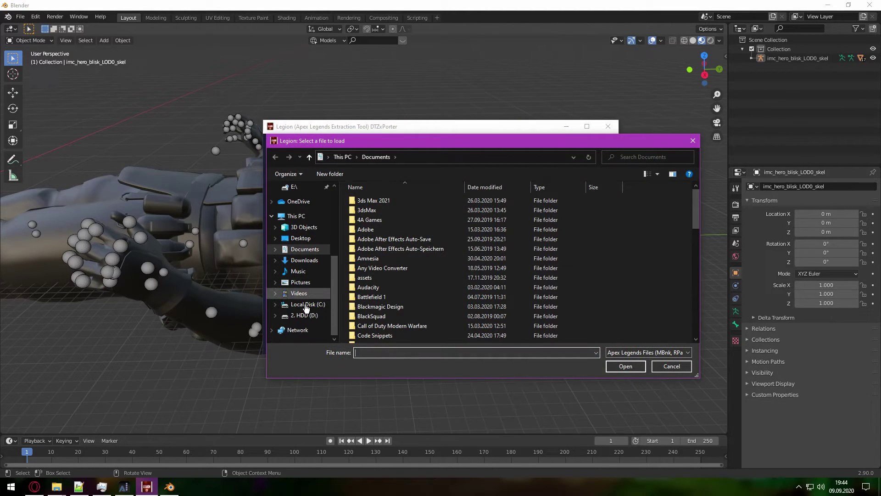
left_click(304, 314)
scroll(435, 296, "down", 3)
scroll(435, 296, "down", 1)
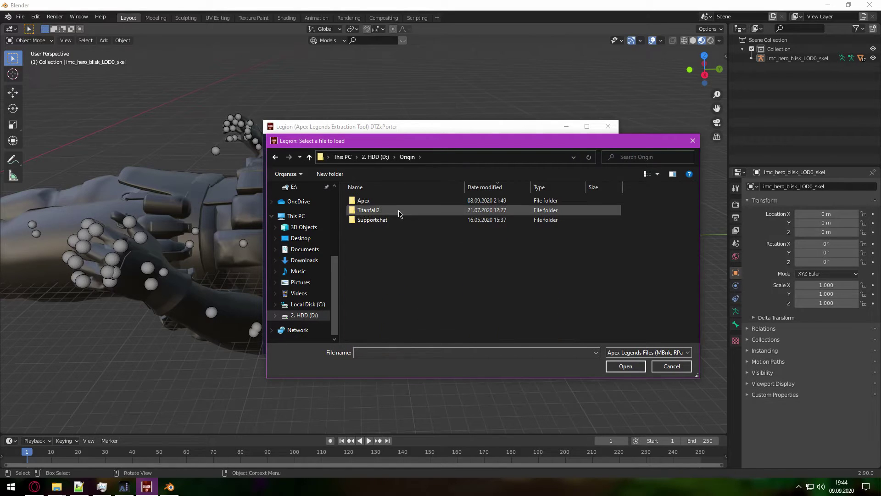
double_click(398, 213)
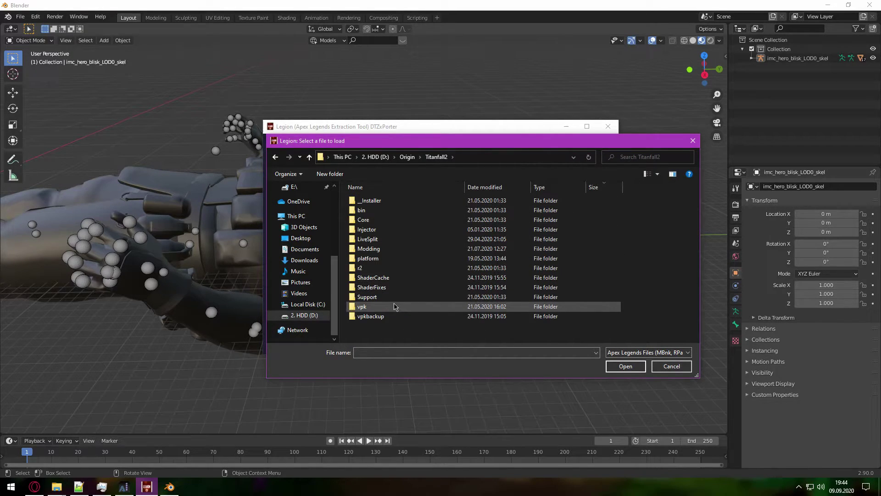
double_click(371, 270)
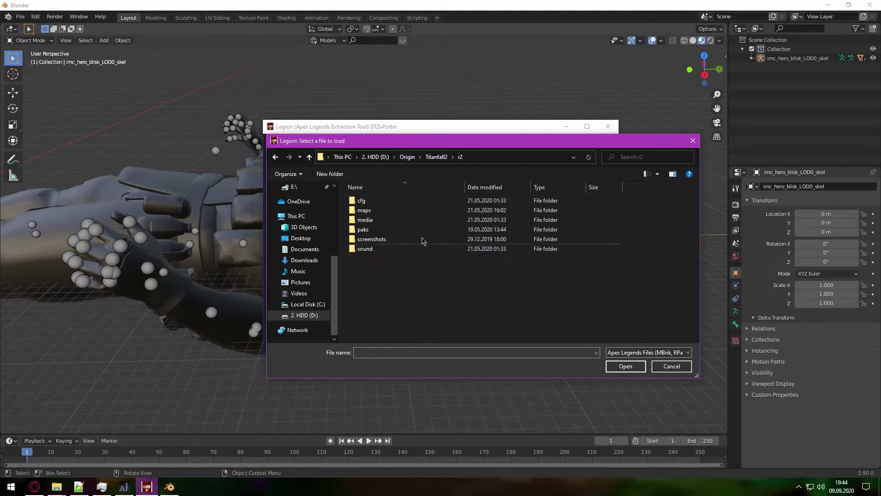
double_click(386, 233)
double_click(398, 211)
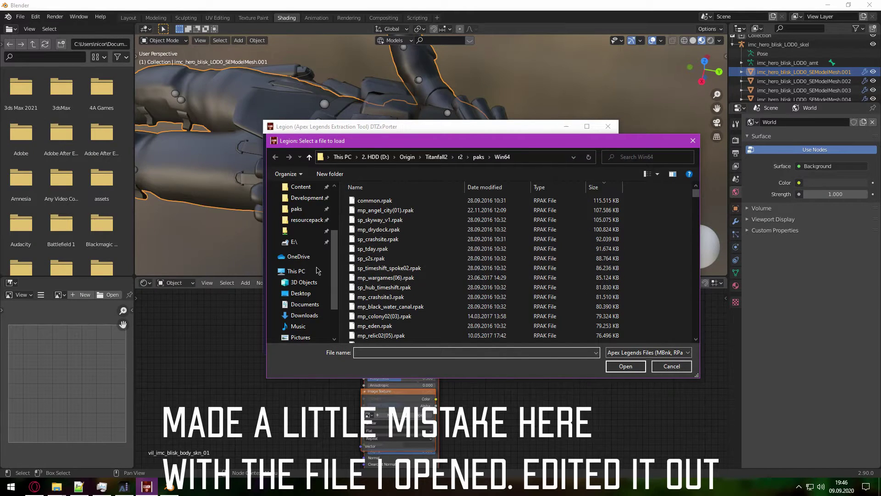
Load common.rpak and export the vil_imc_blisk_body_skn_01 material, dismissing the completion notice
left_click(387, 202)
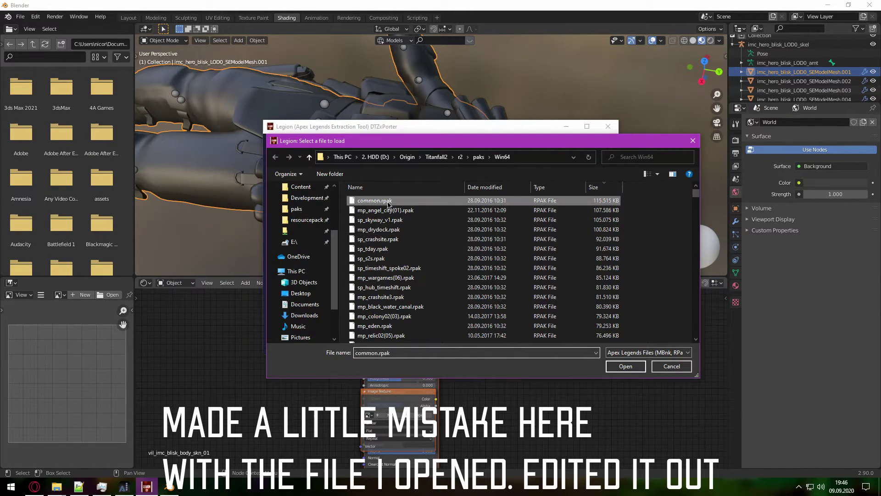
double_click(388, 202)
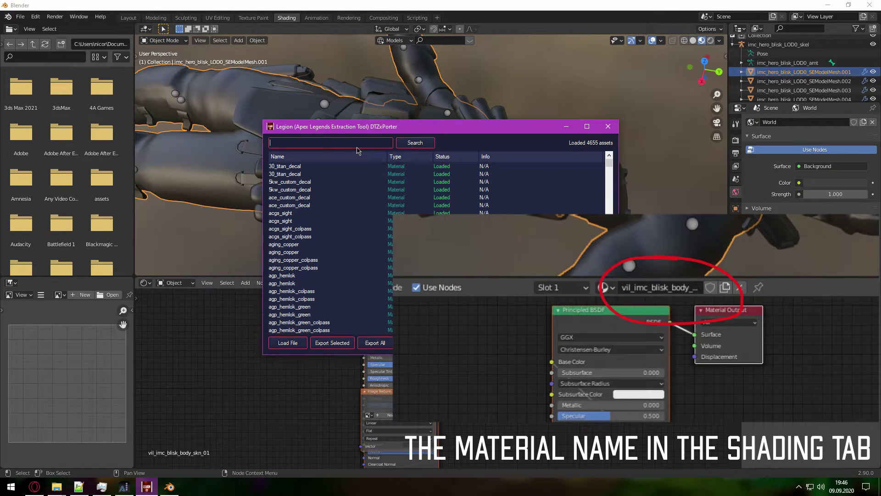
left_click(407, 144)
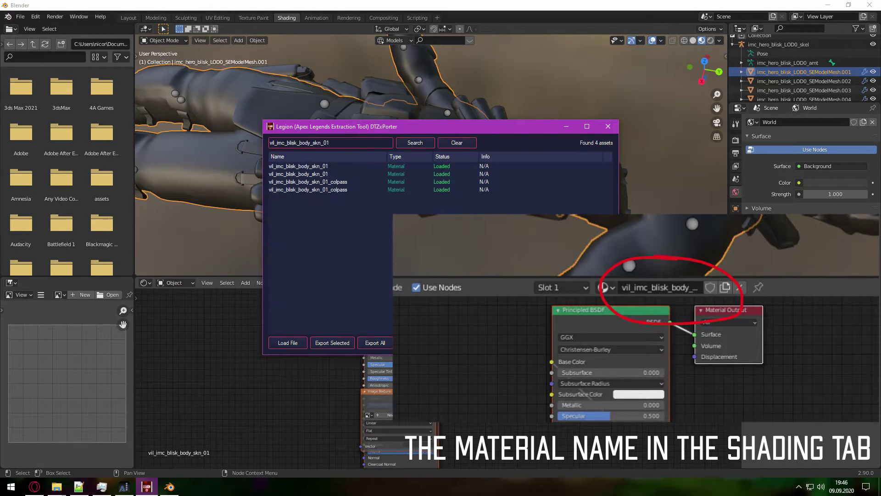
left_click(320, 167)
left_click(337, 342)
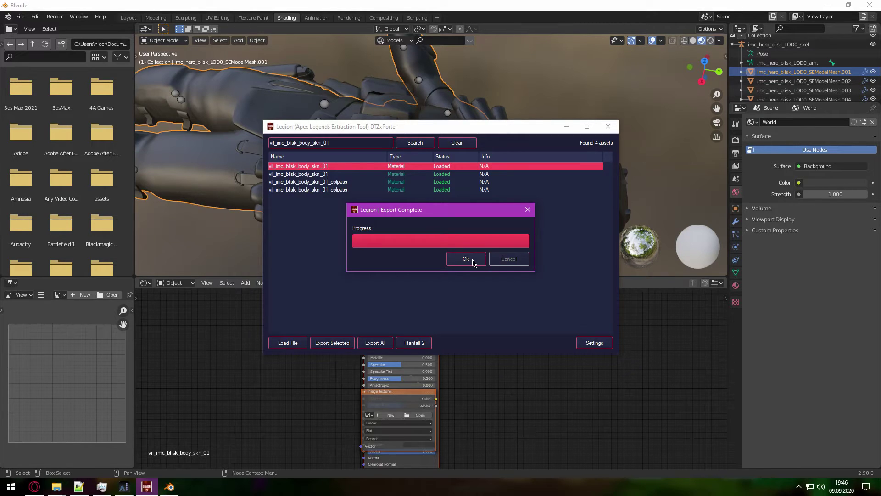
left_click(467, 259)
Open the vil_imc_blisk_body_skn_01 texture folder from the materials favourite in Blender's file browser
left_click(567, 128)
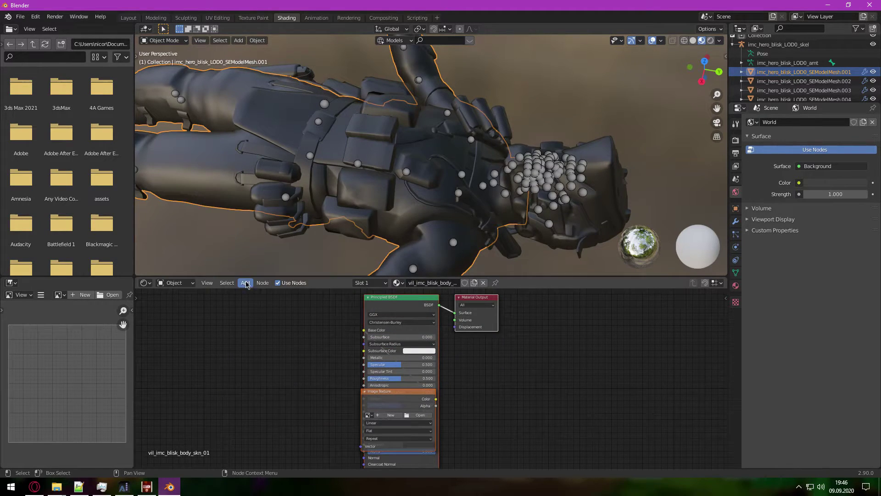
left_click(2, 42)
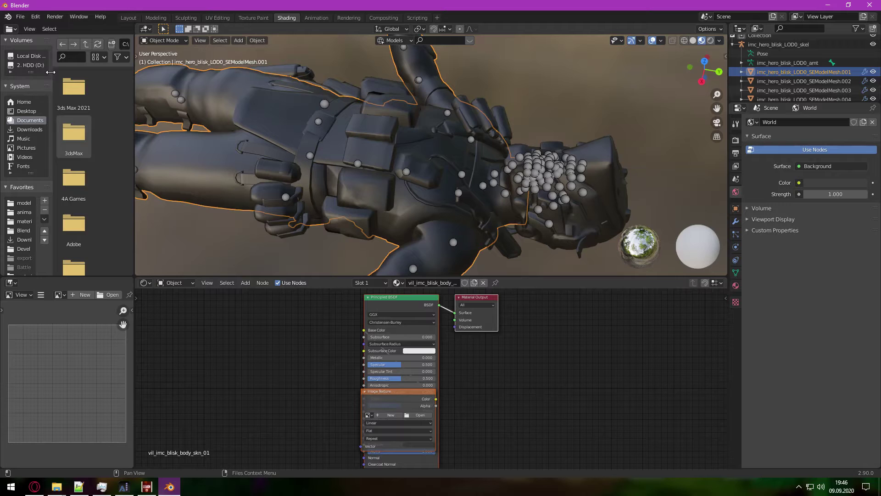
left_click(20, 221)
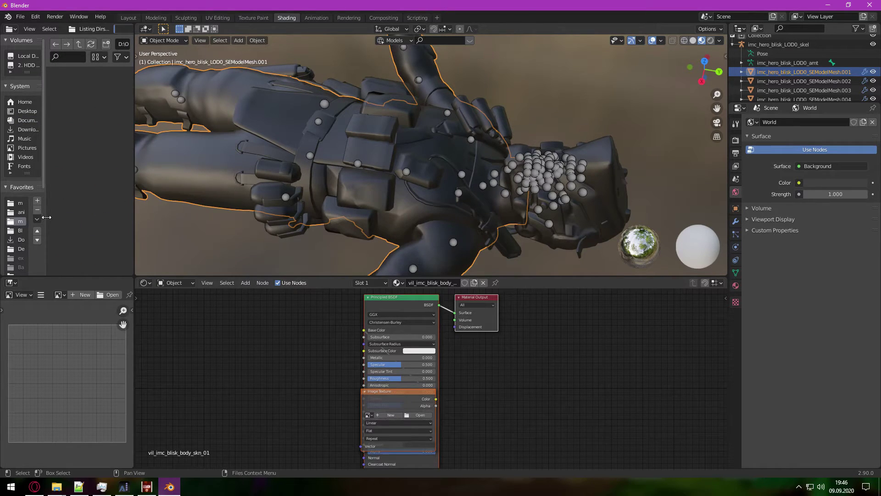
left_click_drag(46, 217, 9, 215)
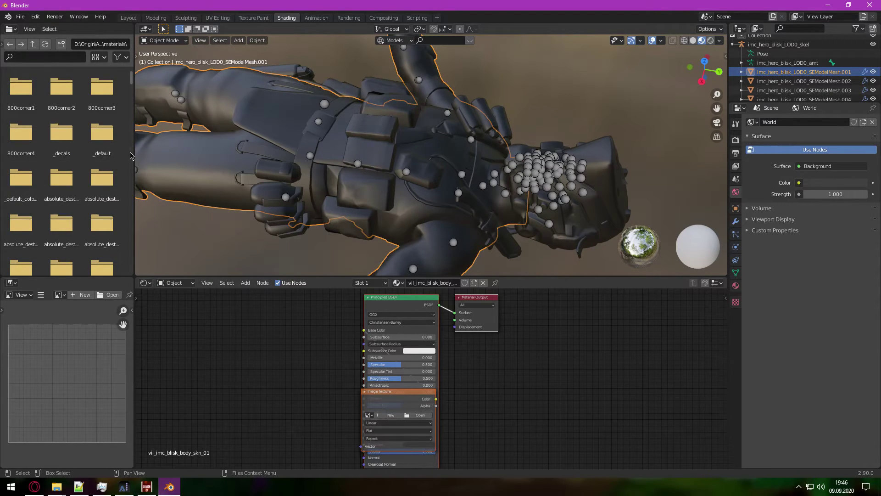
left_click(61, 57)
key("ctrl+v")
key("Return")
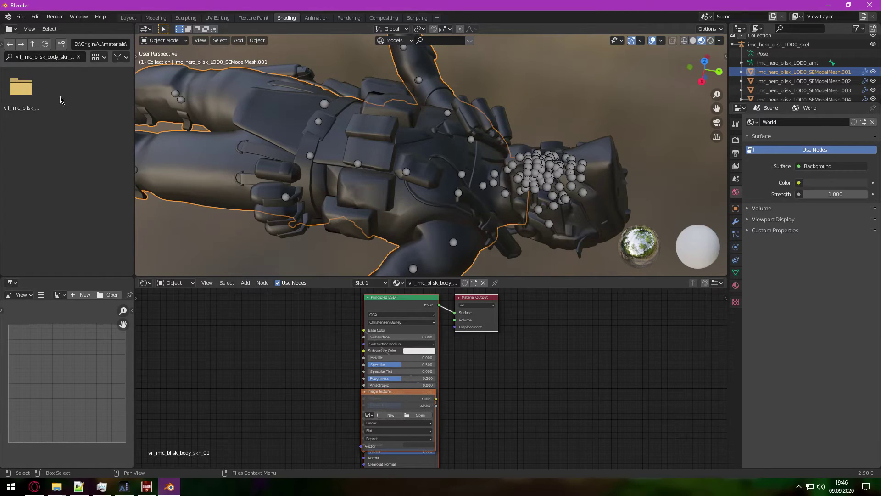
double_click(21, 88)
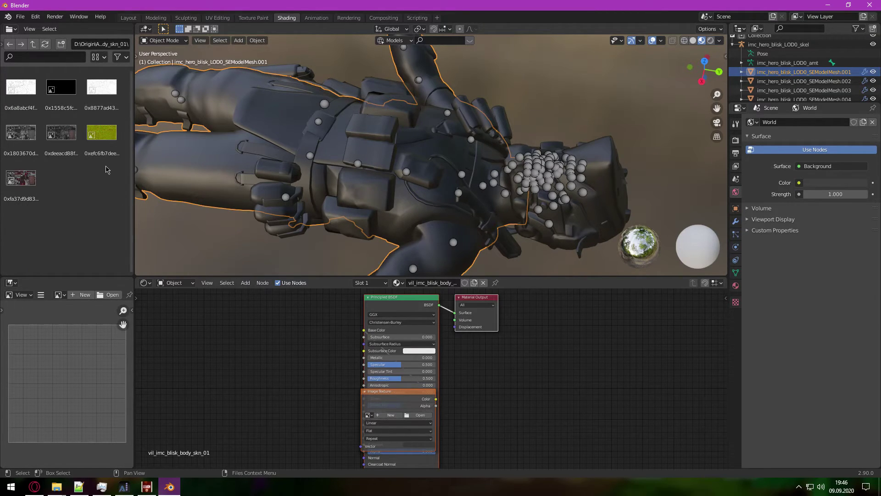
Show the textures as large thumbnails and widen the browser to two columns
left_click(98, 57)
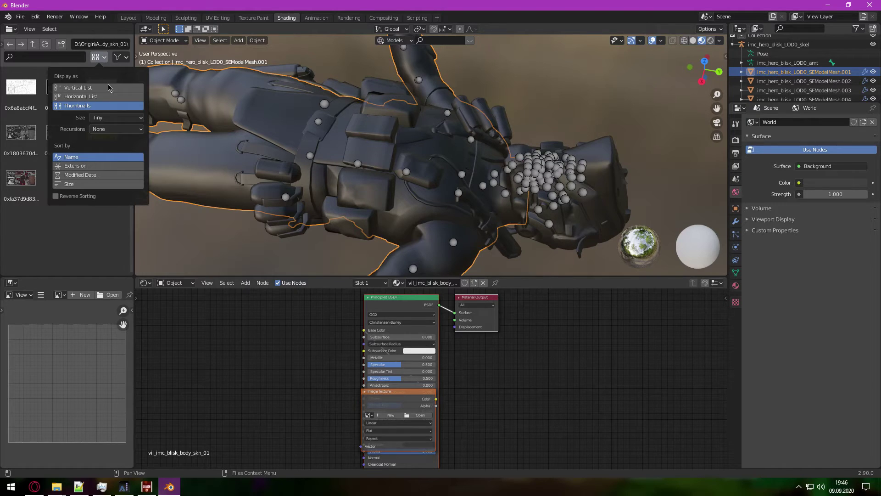
left_click(117, 117)
left_click(115, 158)
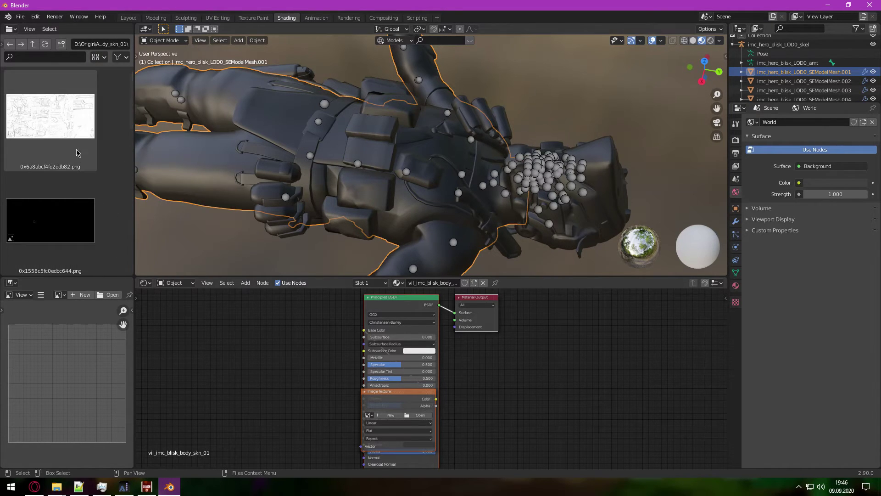
left_click_drag(133, 147, 213, 115)
left_click(128, 17)
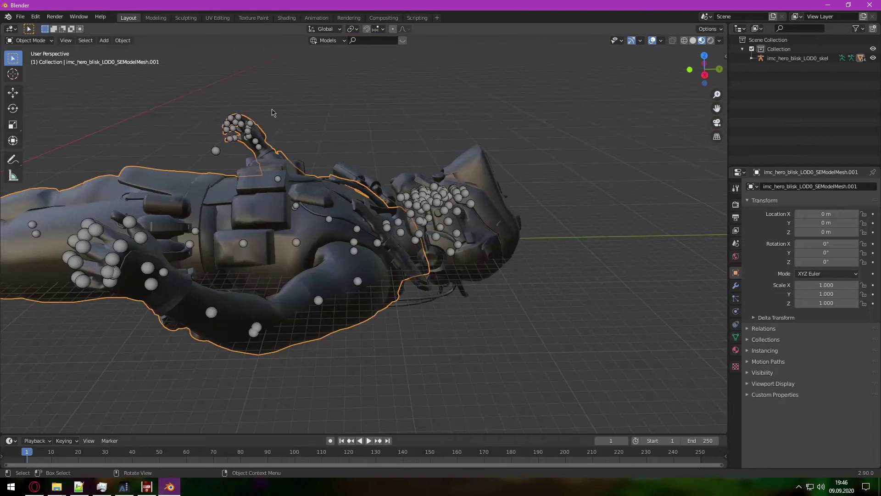
left_click(424, 197)
middle_click_drag(424, 198, 312, 213)
key("q")
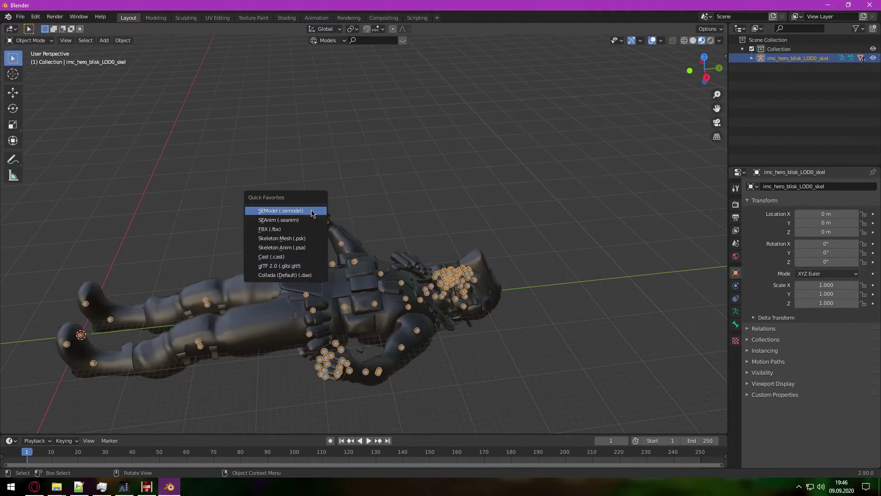
left_click(303, 221)
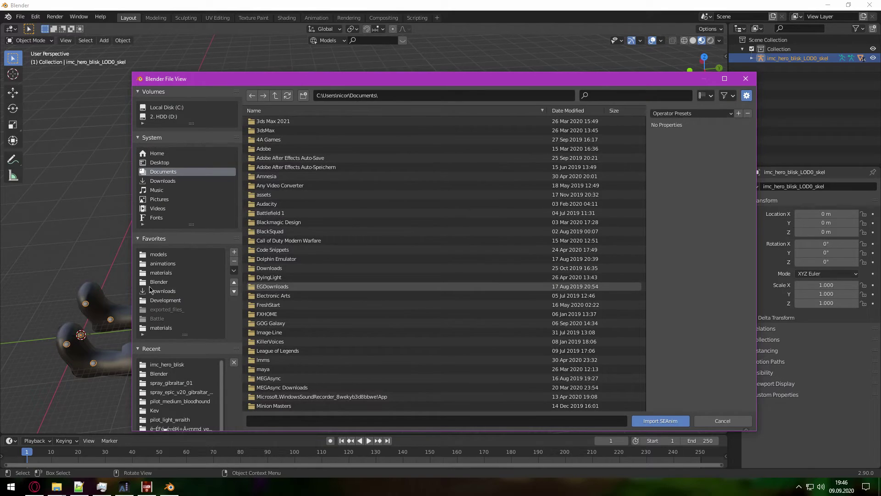
left_click(163, 263)
left_click(624, 94)
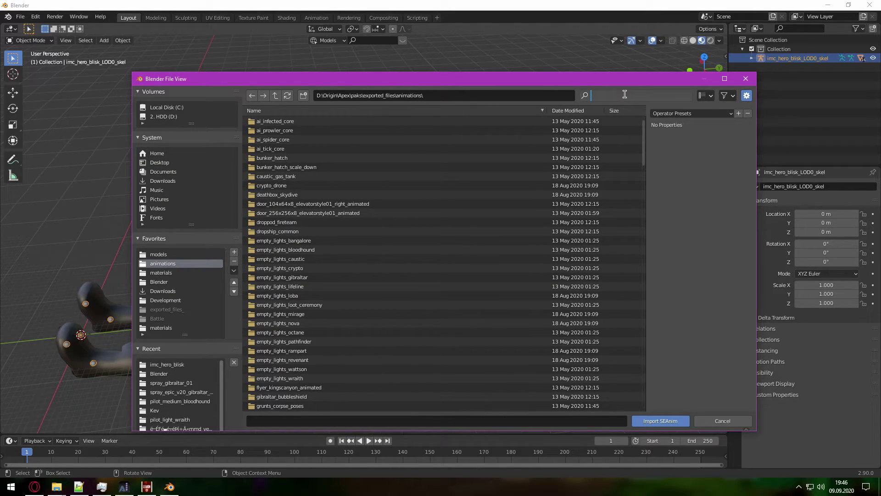
type("blisk")
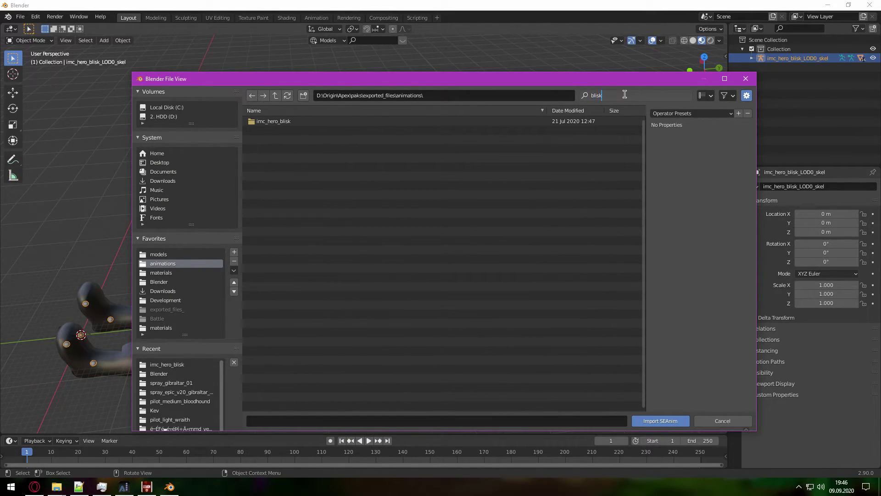
key("Return")
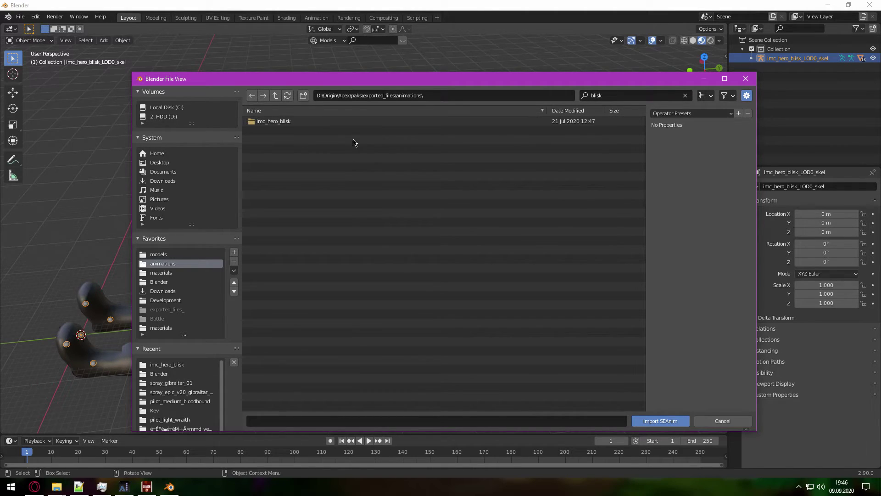
left_click(333, 122)
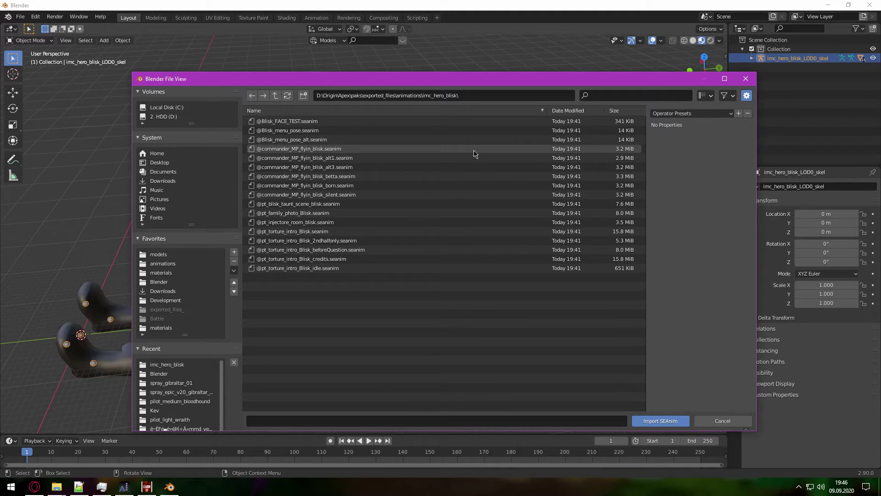
double_click(459, 148)
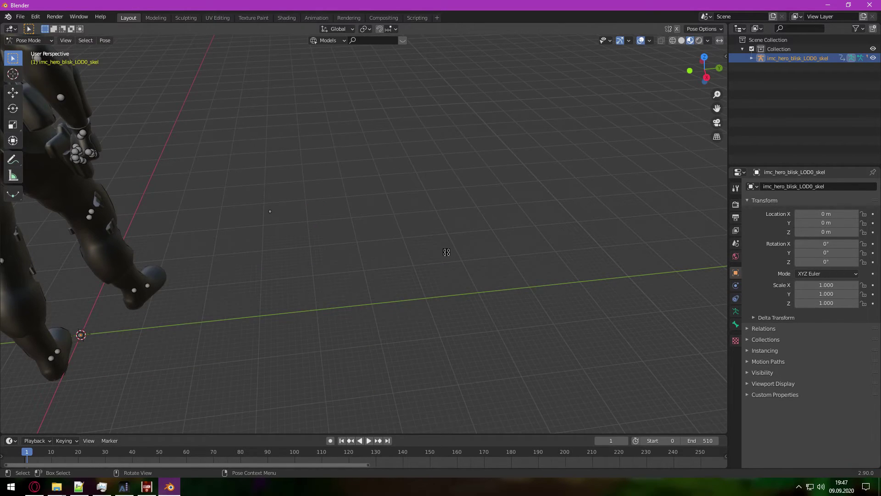
Play the Blisk flyin animation from a front view, scrub ahead, and stop at frame 328
scroll(353, 178, "down", 6)
middle_click_drag(353, 184, 263, 205)
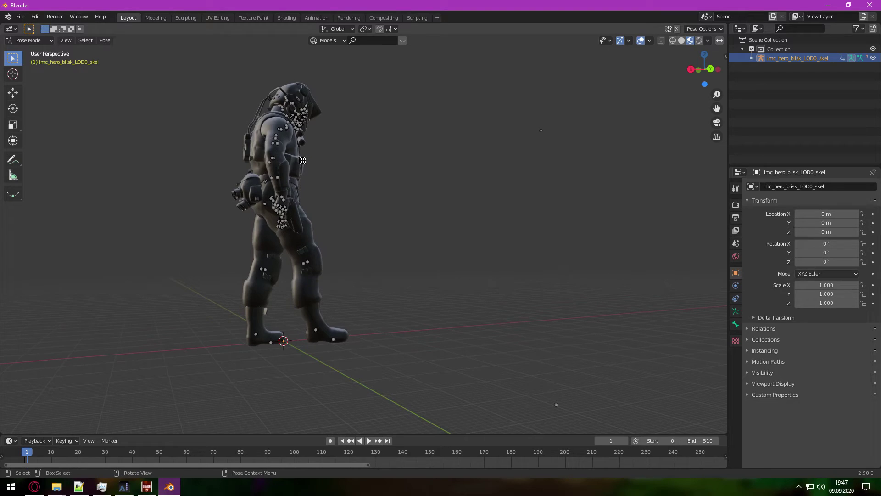
right_click(367, 177)
middle_click_drag(440, 175, 150, 404)
key("space")
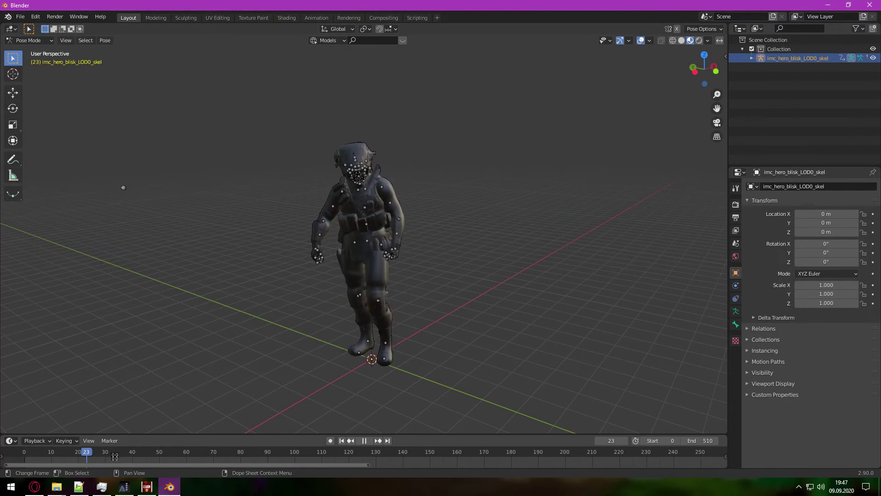
left_click_drag(263, 450, 589, 445)
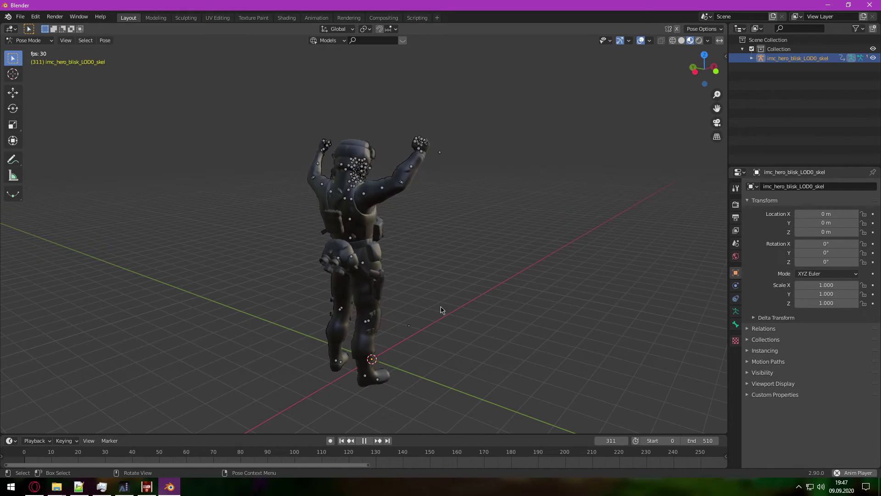
key("space")
Bring Legion back to the front and clear its asset search
key("KP_3")
key("alt+Tab")
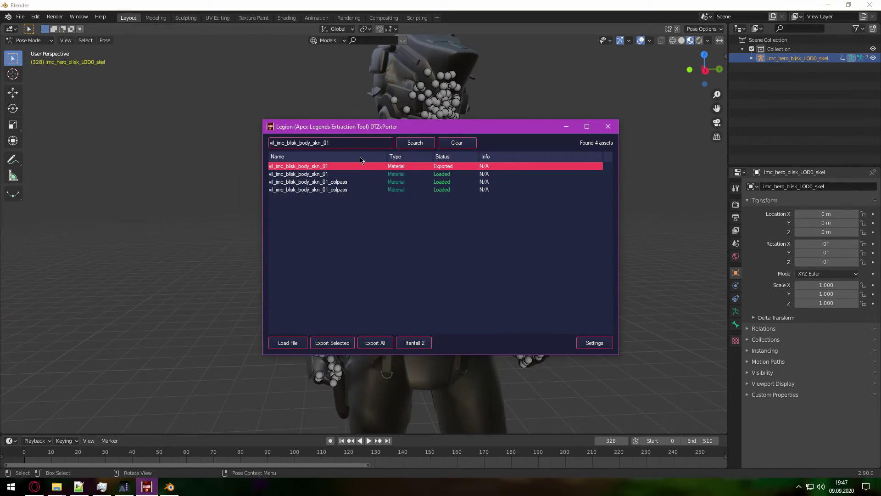
left_click(456, 143)
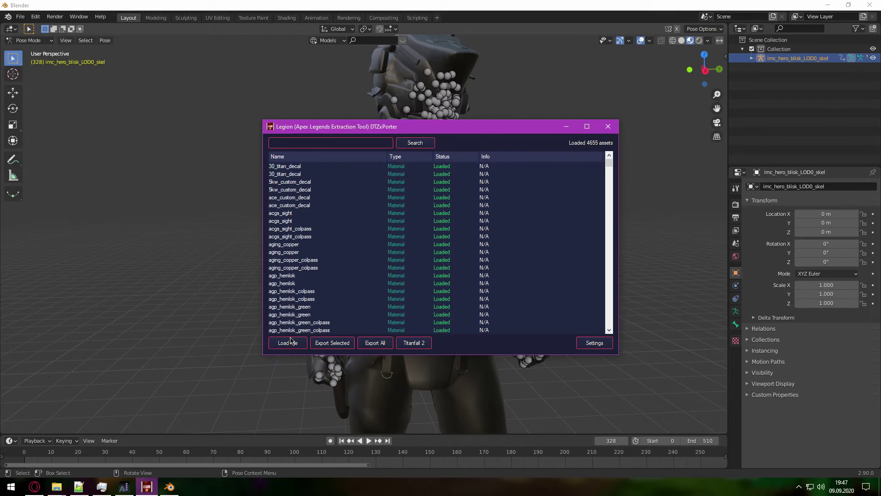
Load a new file and select common.rpak from the Titanfall2 r2\paks\Win64 folder
left_click(287, 346)
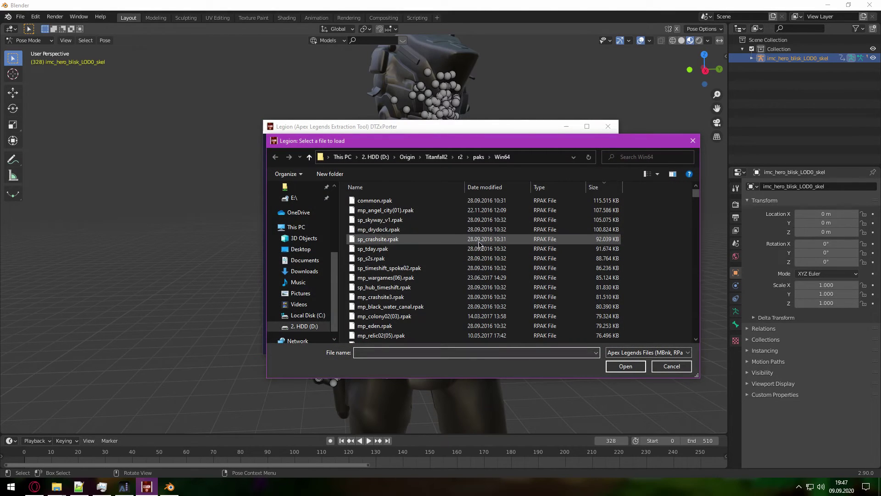
left_click(444, 240)
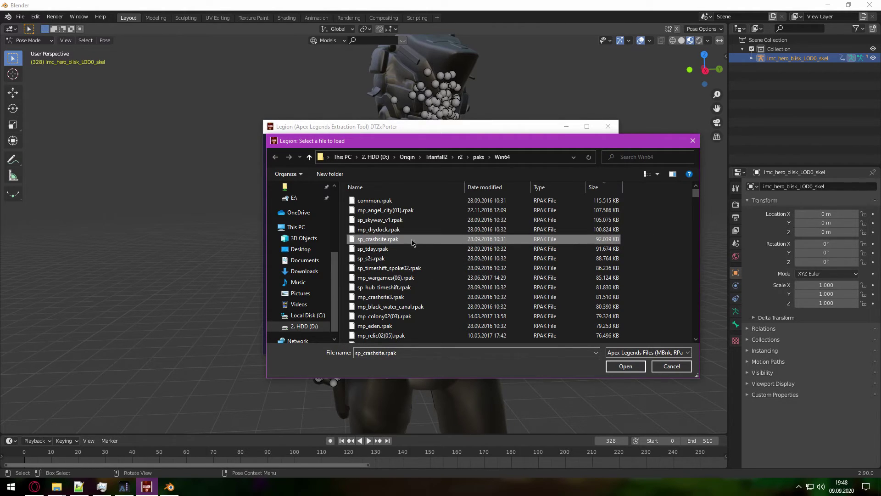
left_click(430, 203)
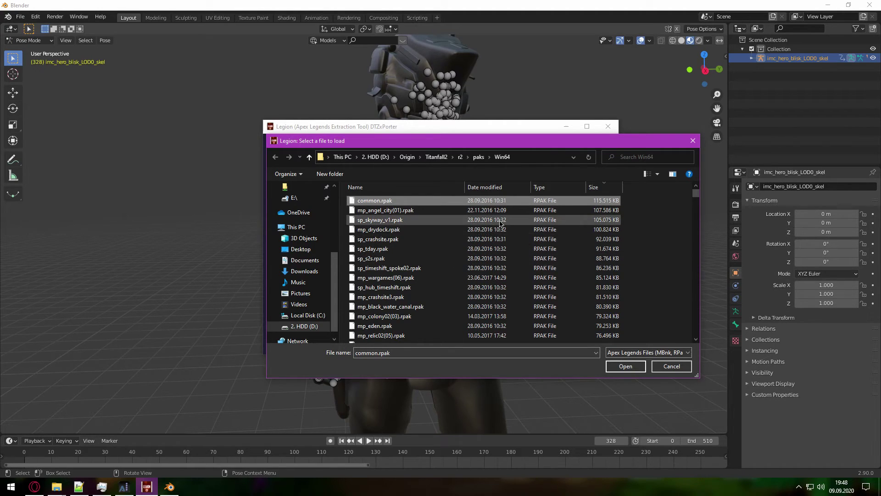
scroll(489, 269, "down", 4)
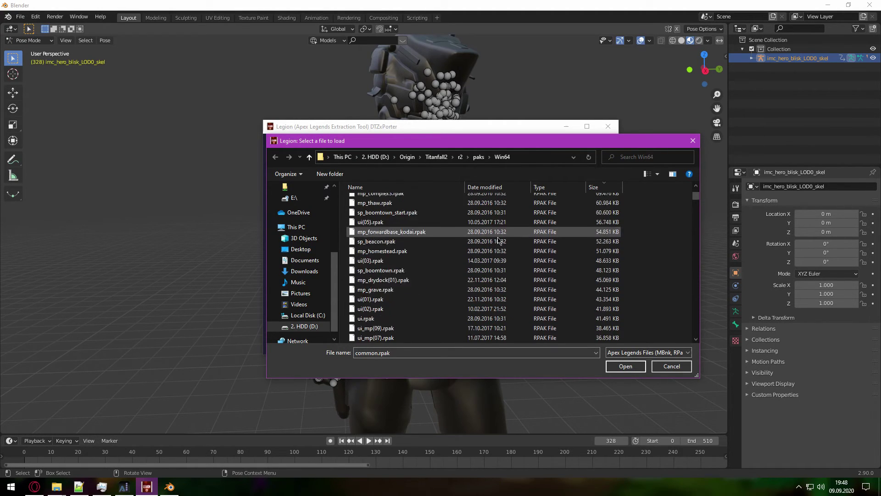
scroll(550, 265, "up", 4)
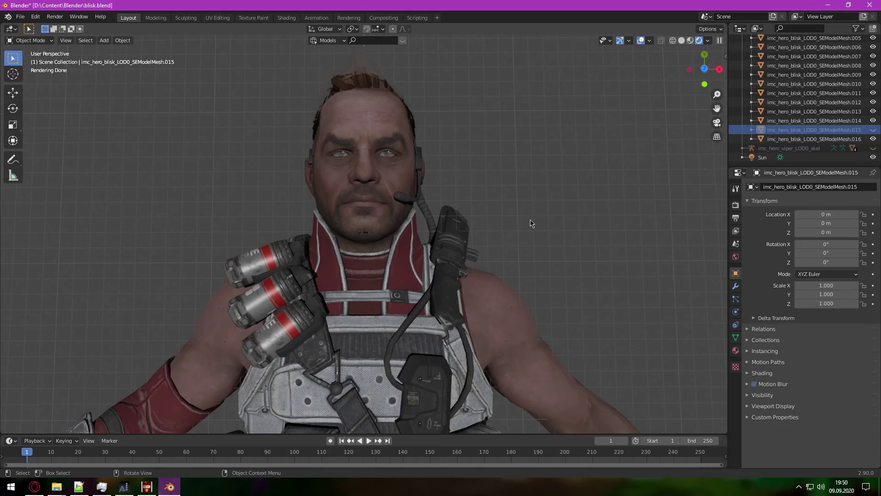
Orbit the fully textured Blisk in rendered view, from below and another angle
middle_click_drag(530, 223, 511, 211)
mouse_move(565, 304)
middle_mouse_down()
mouse_move(492, 271)
mouse_move(564, 244)
mouse_move(545, 253)
mouse_move(566, 283)
mouse_move(507, 256)
mouse_move(478, 275)
mouse_move(479, 311)
middle_mouse_up()
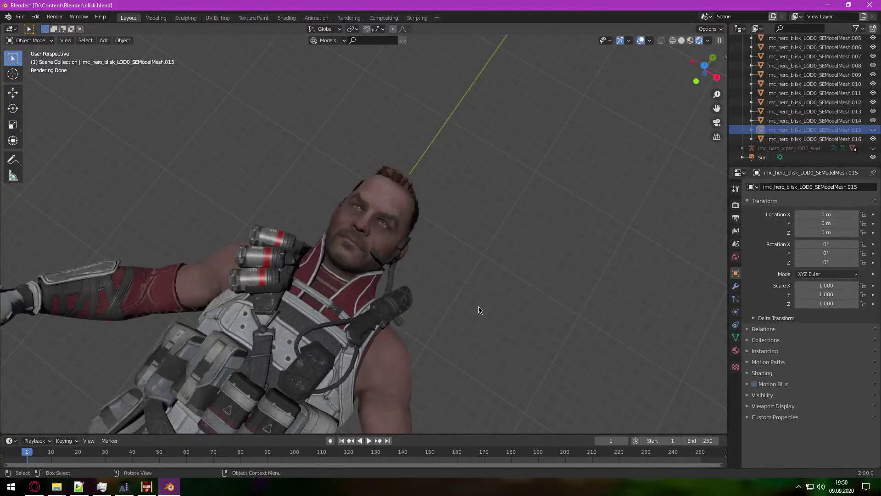